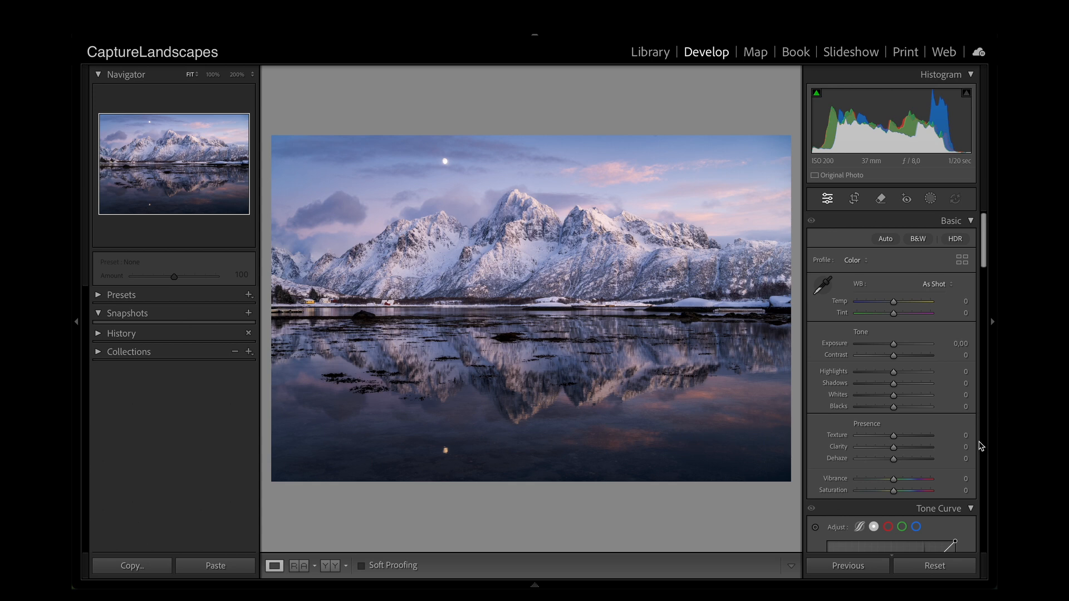
Step: Apply a Highlight Priority post-crop vignette with amount -20, midpoint 44, roundness +42, feather 69 and highlights 93
{"action": "scroll", "coordinate": [918, 461], "scroll_direction": "down", "scroll_amount": 15}
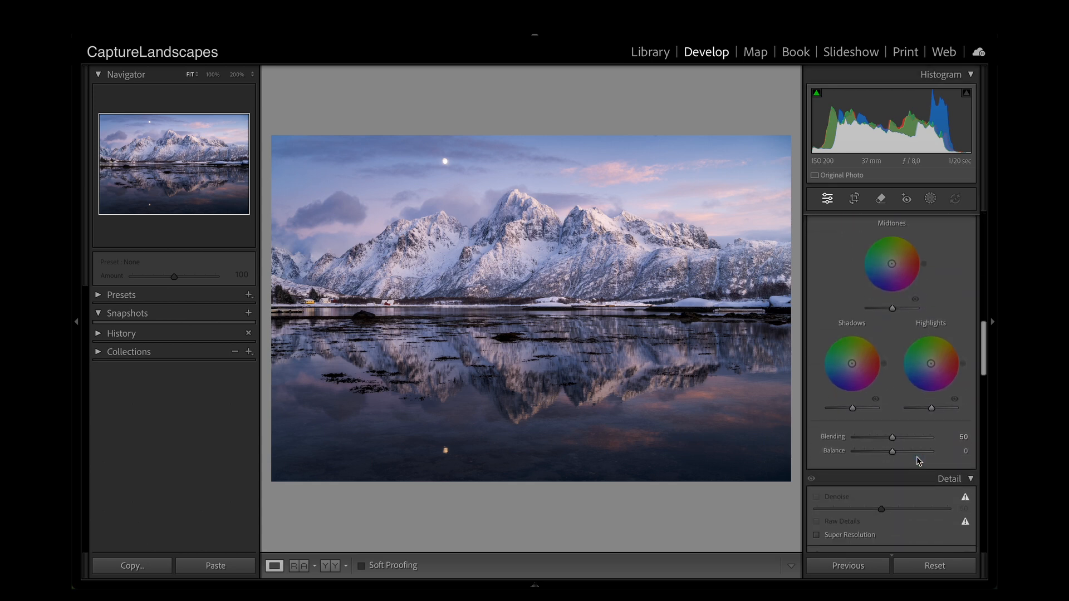
{"action": "scroll", "coordinate": [919, 461], "scroll_direction": "down", "scroll_amount": 10}
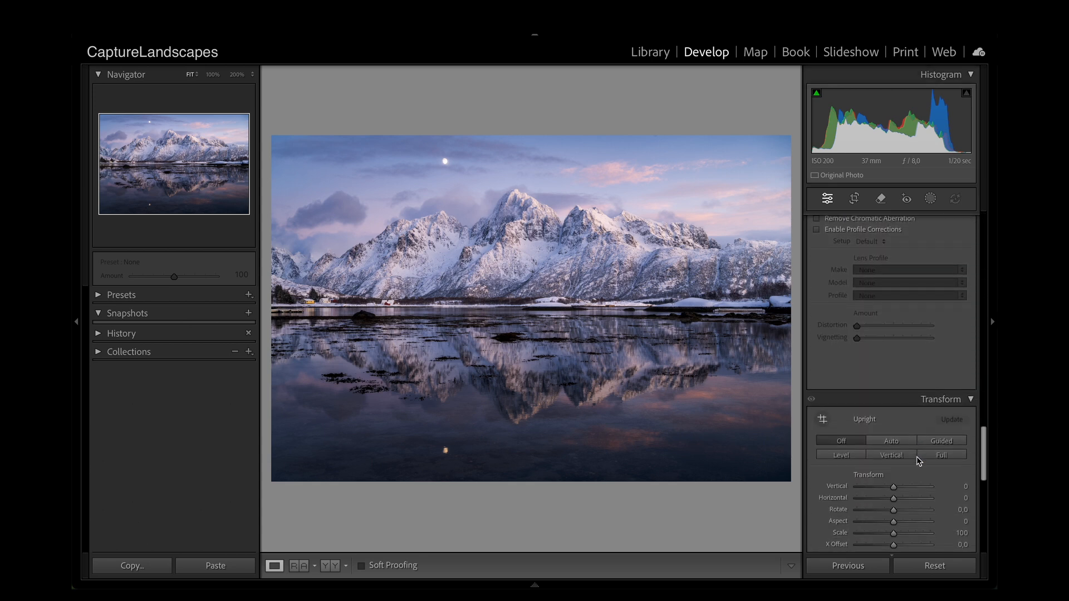
{"action": "scroll", "coordinate": [928, 408], "scroll_direction": "down", "scroll_amount": 10}
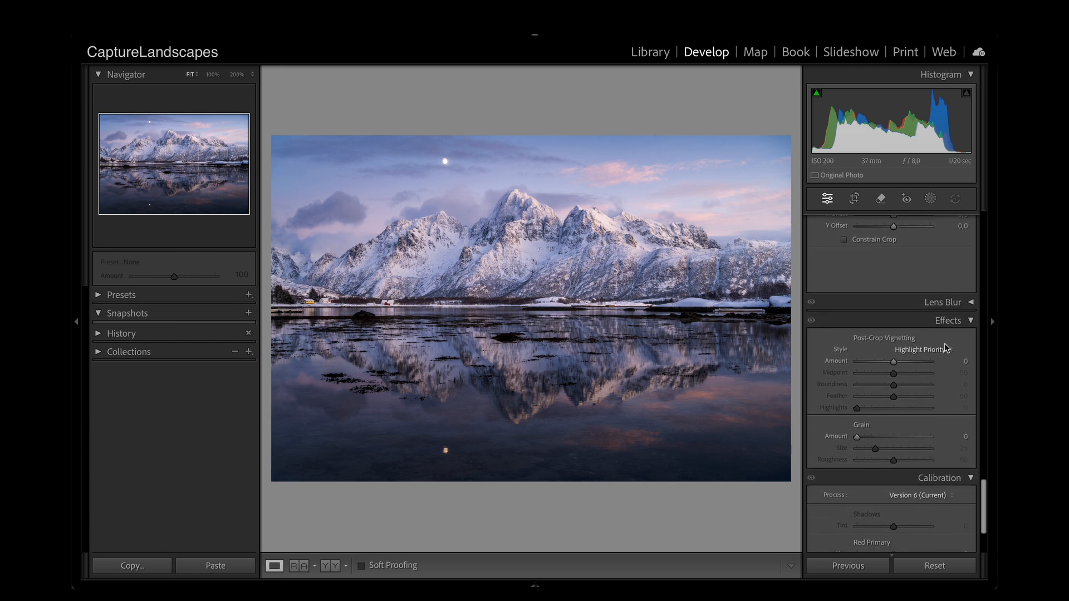
{"action": "mouse_move", "coordinate": [893, 361]}
{"action": "left_mouse_down"}
{"action": "mouse_move", "coordinate": [881, 364]}
{"action": "mouse_move", "coordinate": [908, 369]}
{"action": "mouse_move", "coordinate": [888, 371]}
{"action": "left_mouse_up"}
{"action": "left_click", "coordinate": [894, 363]}
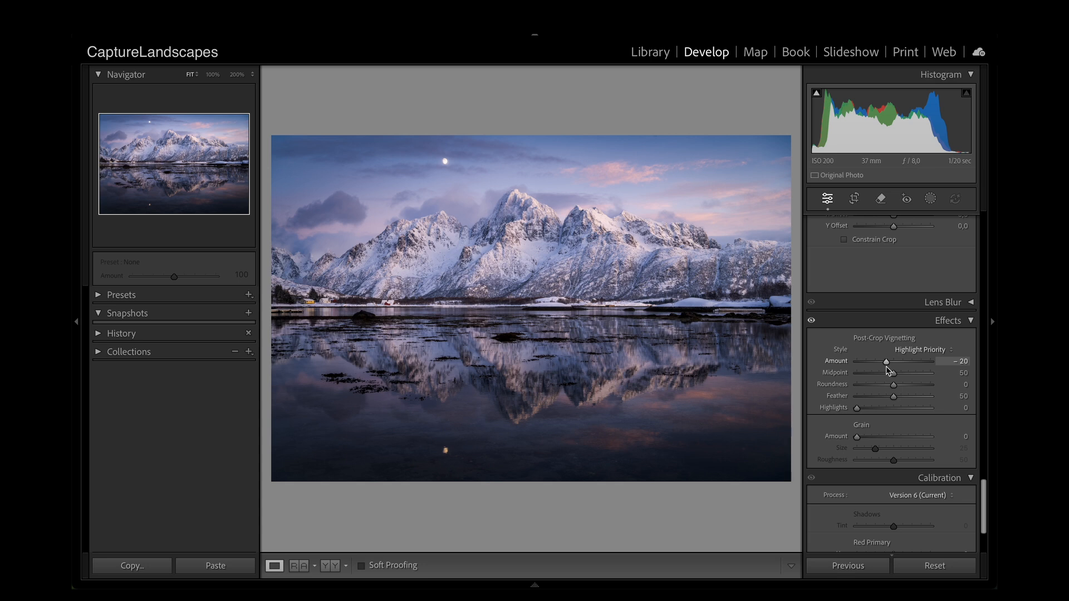
{"action": "mouse_move", "coordinate": [895, 378]}
{"action": "left_mouse_down"}
{"action": "mouse_move", "coordinate": [921, 376]}
{"action": "mouse_move", "coordinate": [857, 379]}
{"action": "mouse_move", "coordinate": [925, 377]}
{"action": "mouse_move", "coordinate": [891, 381]}
{"action": "left_mouse_up"}
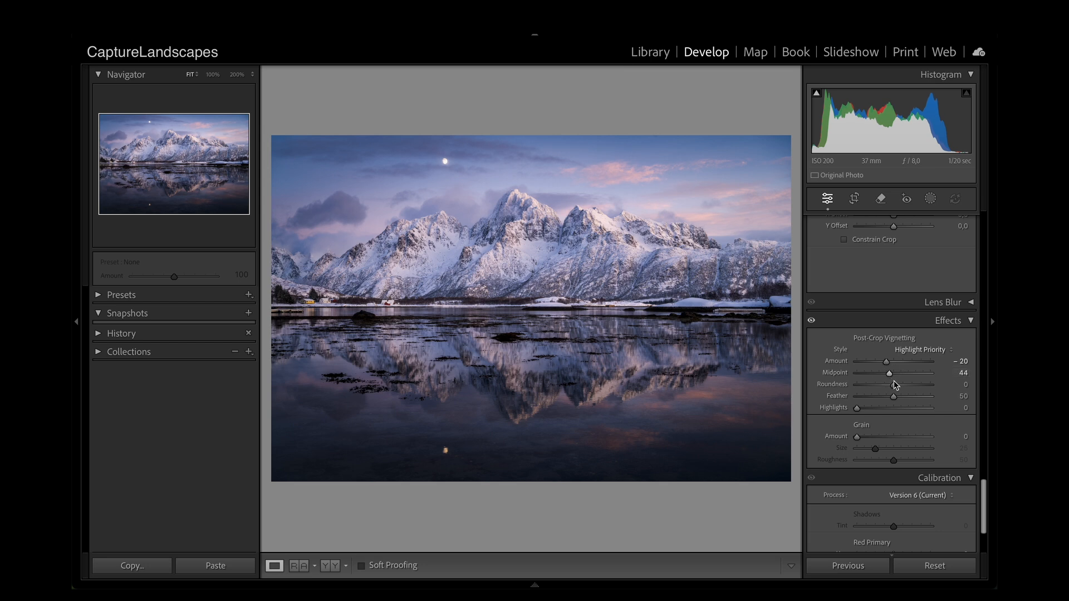
{"action": "left_click_drag", "start_coordinate": [893, 385], "coordinate": [909, 403]}
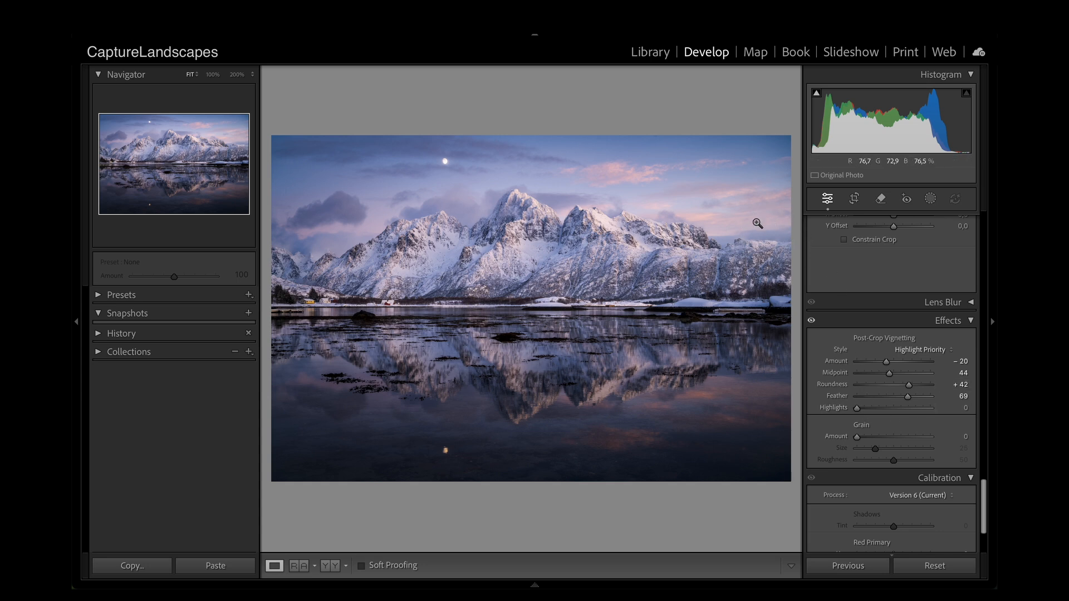
{"action": "left_click_drag", "start_coordinate": [857, 410], "coordinate": [925, 412]}
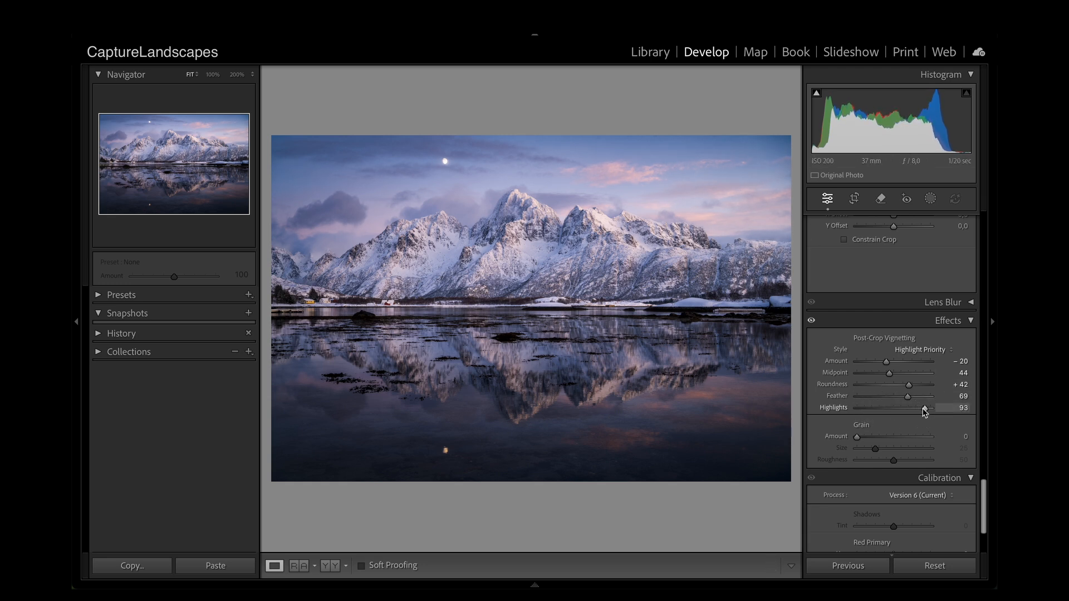
Step: Exaggerate the vignette with feather 0, amount -73, midpoint 48 and highlights 92, and reset all post-crop vignetting values
{"action": "left_click_drag", "start_coordinate": [908, 397], "coordinate": [852, 397]}
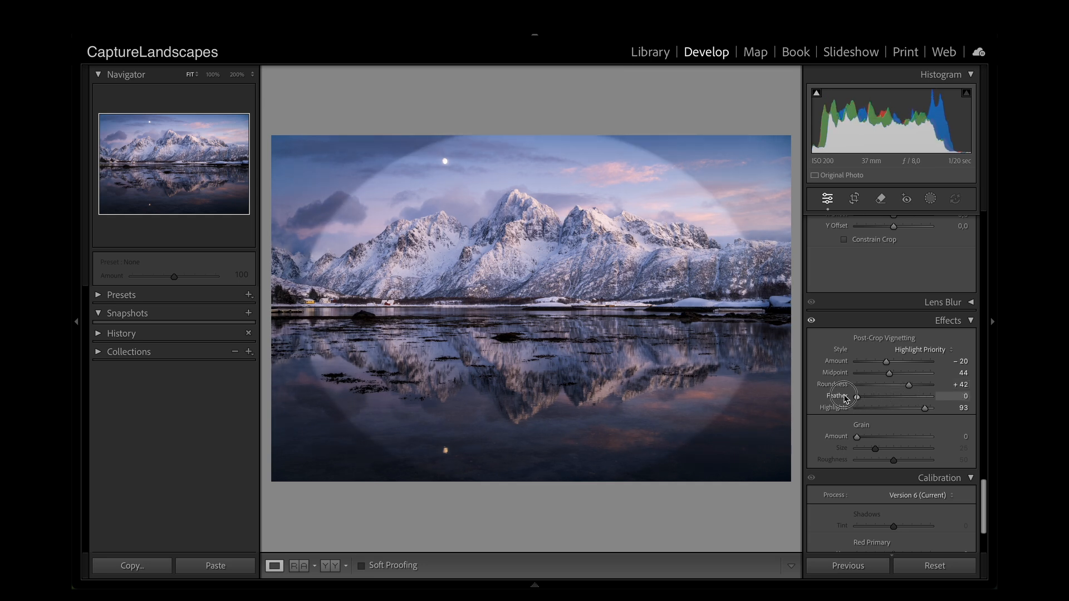
{"action": "mouse_move", "coordinate": [886, 362]}
{"action": "left_mouse_down"}
{"action": "mouse_move", "coordinate": [866, 363]}
{"action": "mouse_move", "coordinate": [892, 373]}
{"action": "left_mouse_up"}
{"action": "mouse_move", "coordinate": [924, 406]}
{"action": "left_mouse_down"}
{"action": "mouse_move", "coordinate": [863, 410]}
{"action": "mouse_move", "coordinate": [940, 421]}
{"action": "mouse_move", "coordinate": [866, 423]}
{"action": "mouse_move", "coordinate": [937, 424]}
{"action": "mouse_move", "coordinate": [875, 423]}
{"action": "mouse_move", "coordinate": [927, 423]}
{"action": "left_mouse_up"}
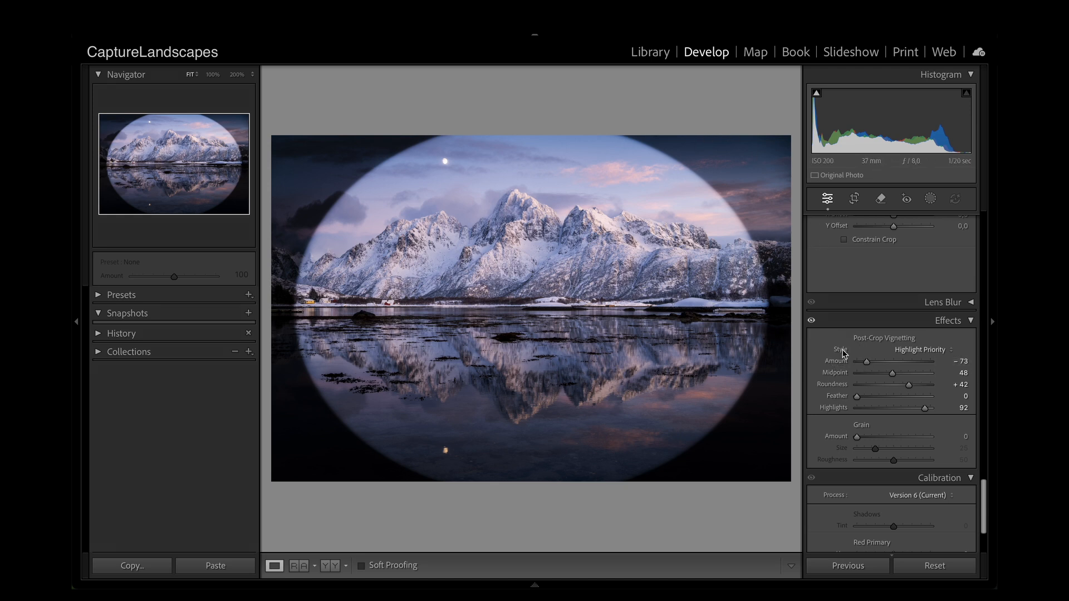
{"action": "double_click", "coordinate": [900, 340]}
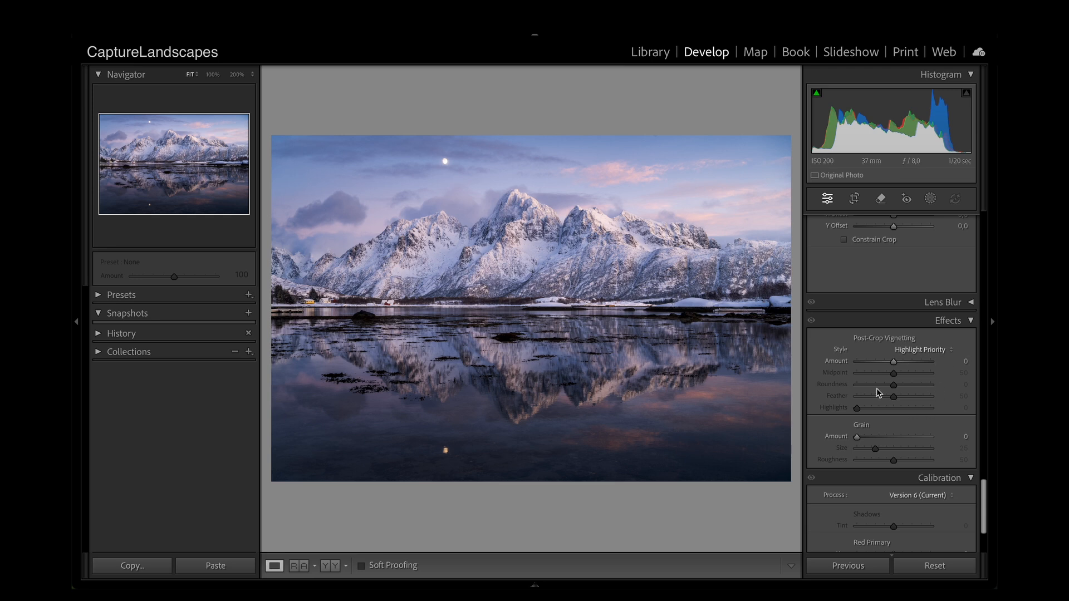
Step: Add a large radial gradient mask wider than the photo, centred on the mountains just below the main peak
{"action": "left_click", "coordinate": [931, 199]}
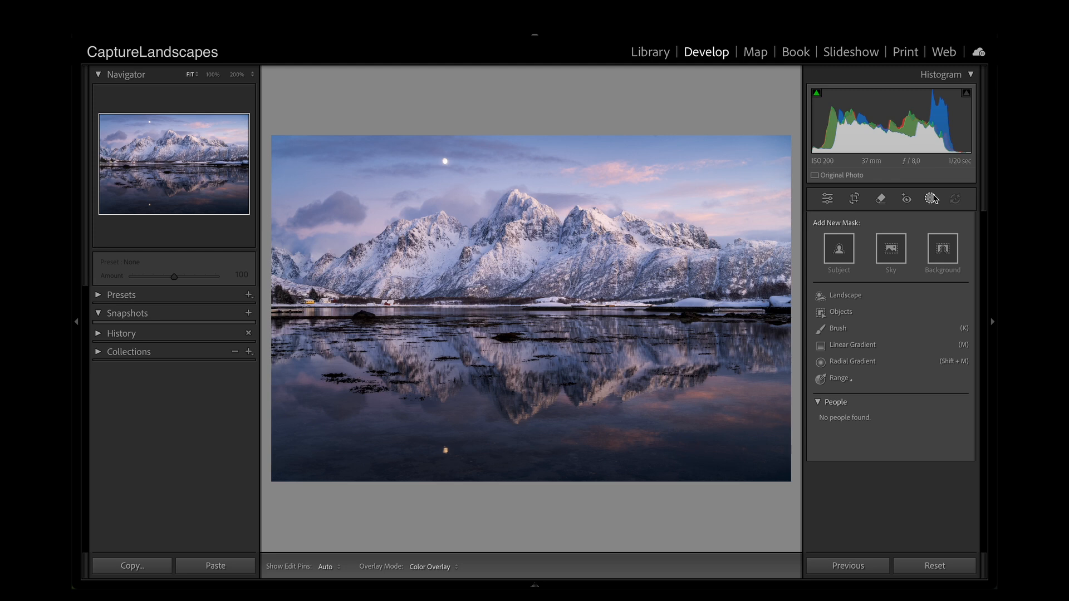
{"action": "left_click", "coordinate": [858, 367]}
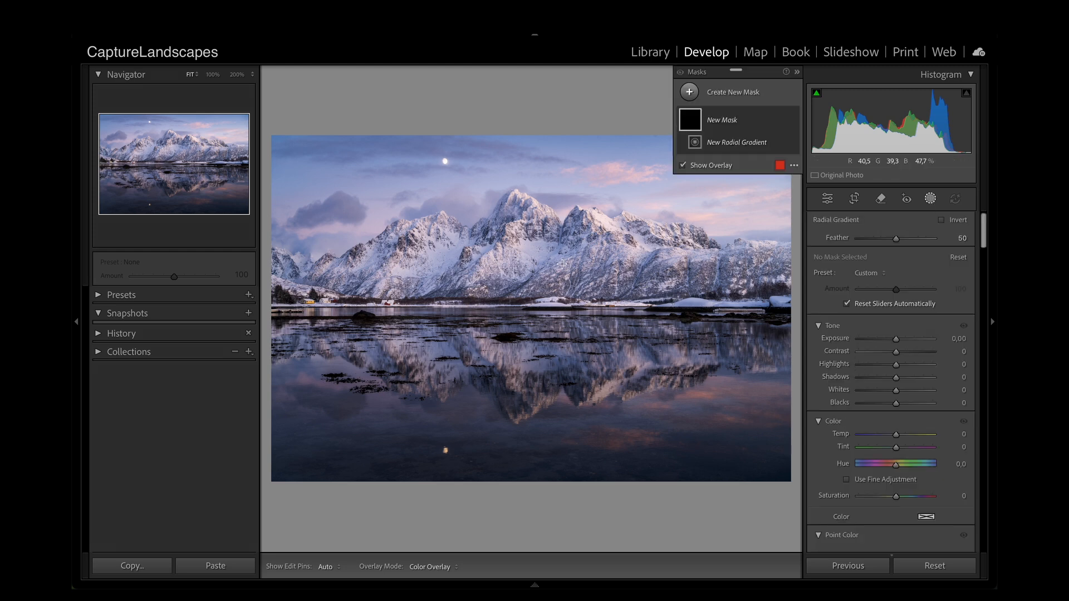
{"action": "left_click_drag", "start_coordinate": [453, 231], "coordinate": [772, 422]}
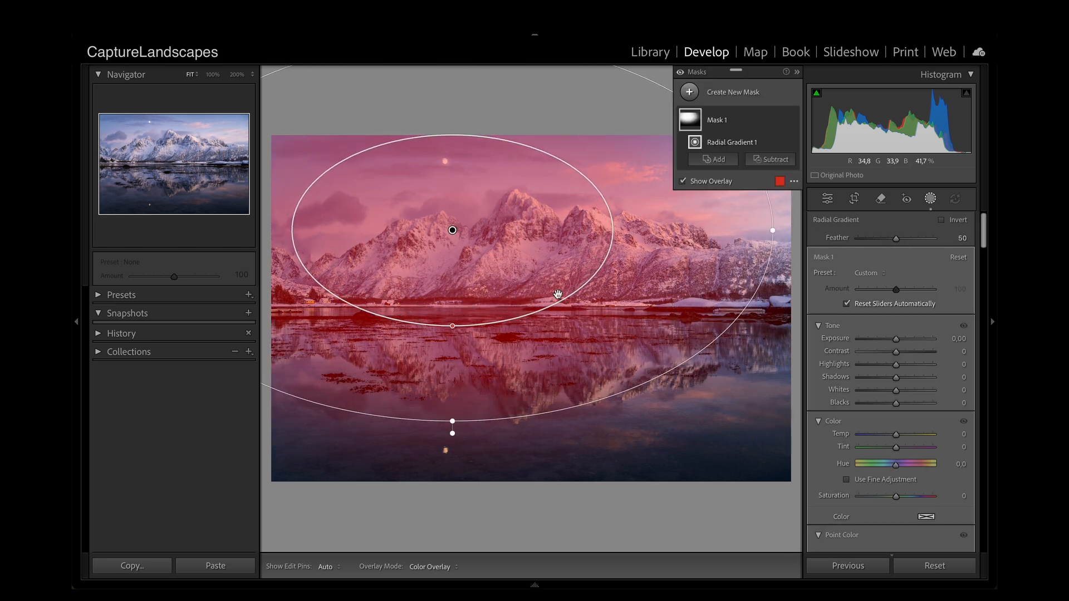
{"action": "left_click_drag", "start_coordinate": [542, 272], "coordinate": [616, 311]}
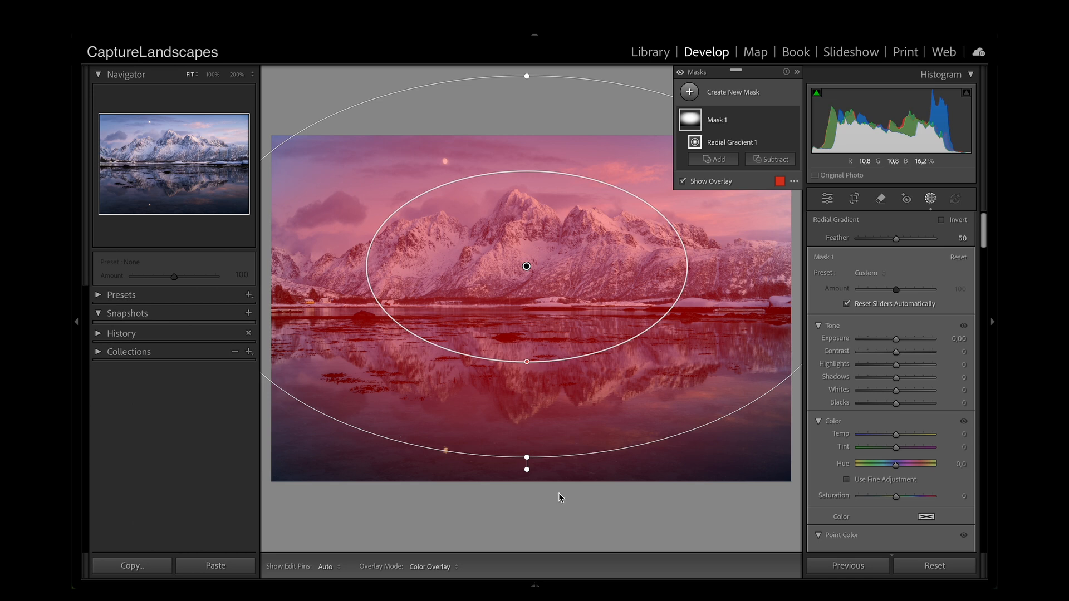
Step: Invert the radial gradient to affect the photo's edges and set its exposure to -0.26
{"action": "left_click", "coordinate": [954, 221]}
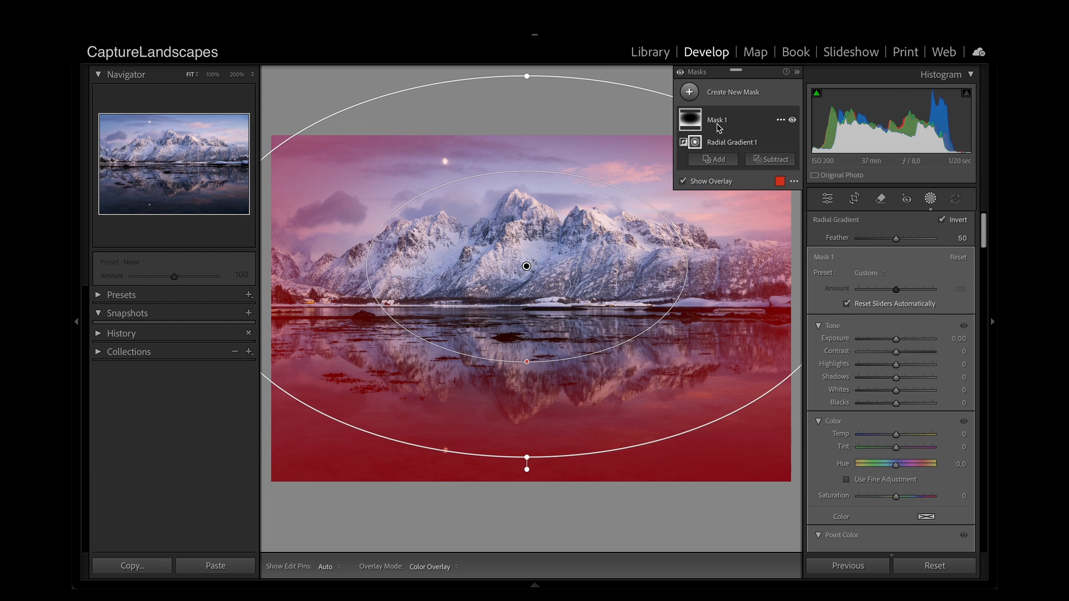
{"action": "left_click", "coordinate": [897, 343]}
{"action": "left_click_drag", "start_coordinate": [895, 343], "coordinate": [892, 342]}
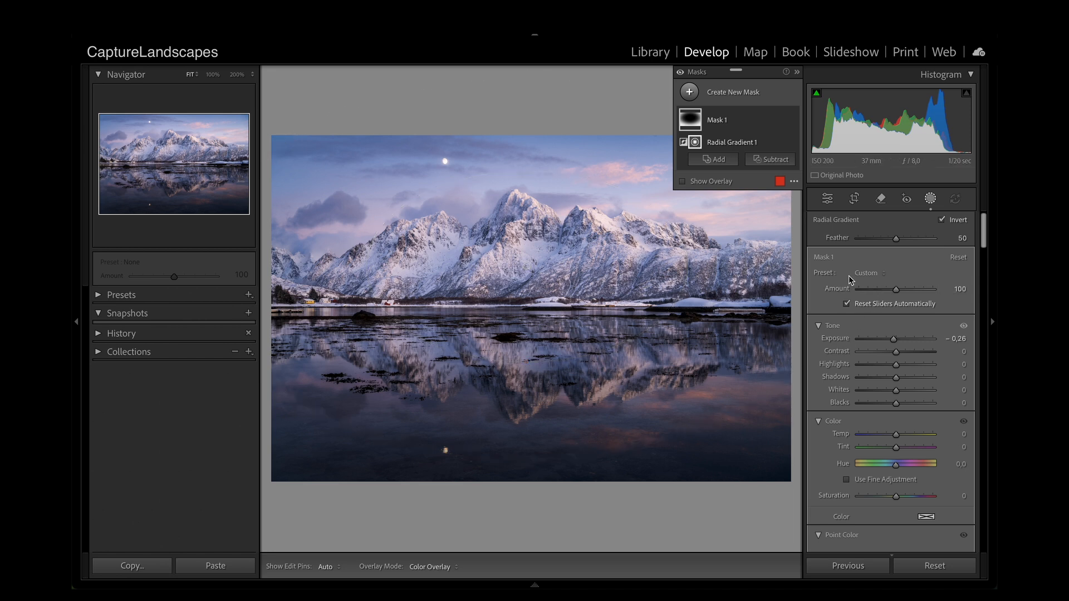
Step: Set the radial gradient's feather to 41 and move its centre slightly higher on the mountains
{"action": "mouse_move", "coordinate": [894, 240]}
{"action": "left_mouse_down"}
{"action": "mouse_move", "coordinate": [885, 241]}
{"action": "mouse_move", "coordinate": [904, 241]}
{"action": "left_mouse_up"}
{"action": "left_click_drag", "start_coordinate": [528, 341], "coordinate": [533, 379]}
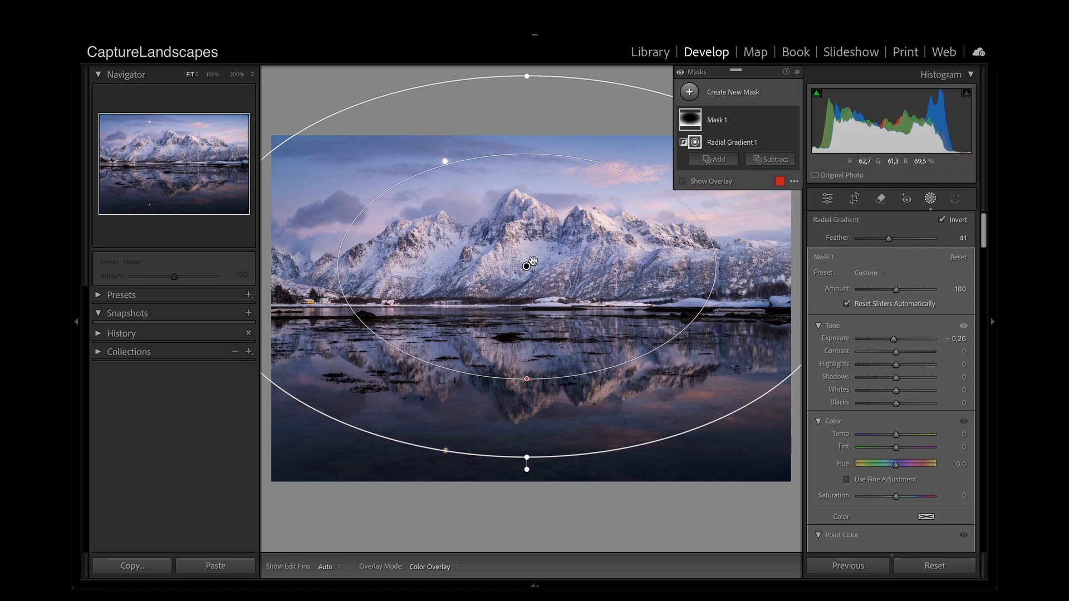
{"action": "left_click_drag", "start_coordinate": [526, 266], "coordinate": [531, 256]}
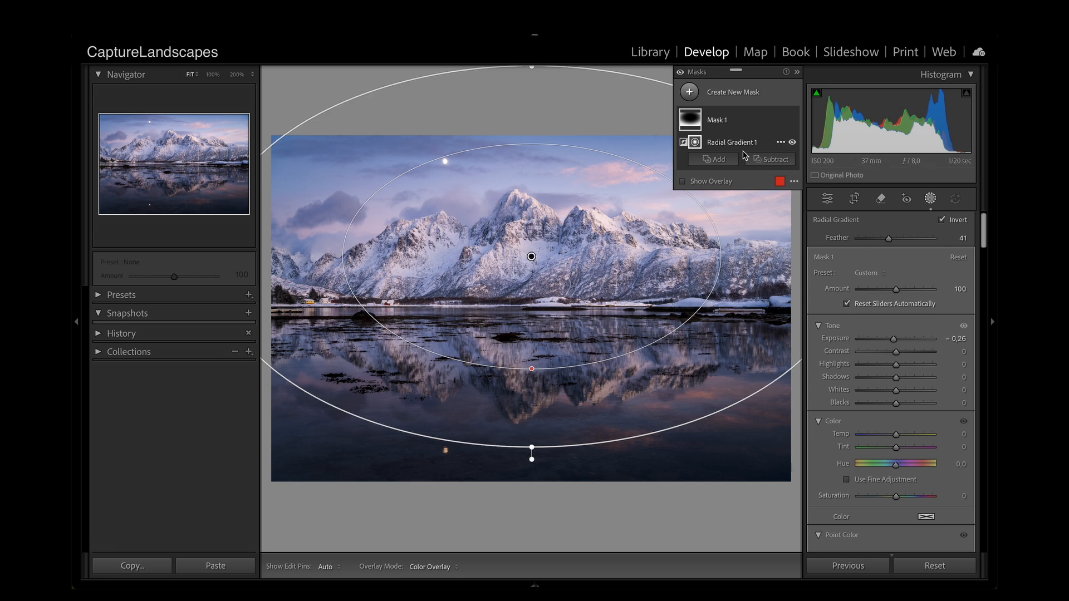
Step: Subtract the bright sky and mountains on the photo's right side from Mask 1 with a size 44 brush, and set its exposure to -0.21
{"action": "left_click", "coordinate": [774, 161]}
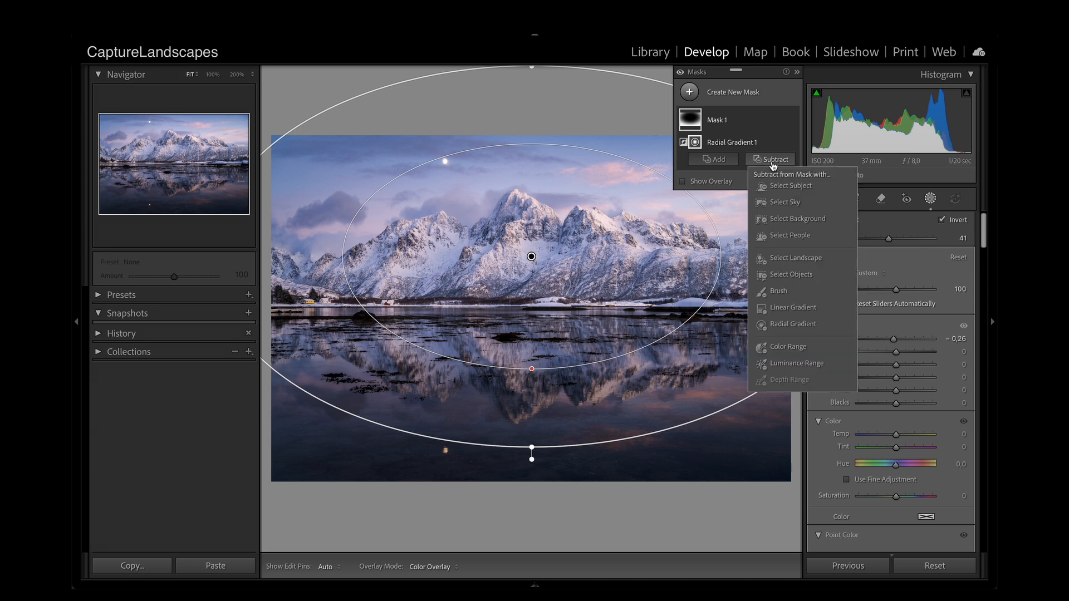
{"action": "left_click", "coordinate": [778, 291]}
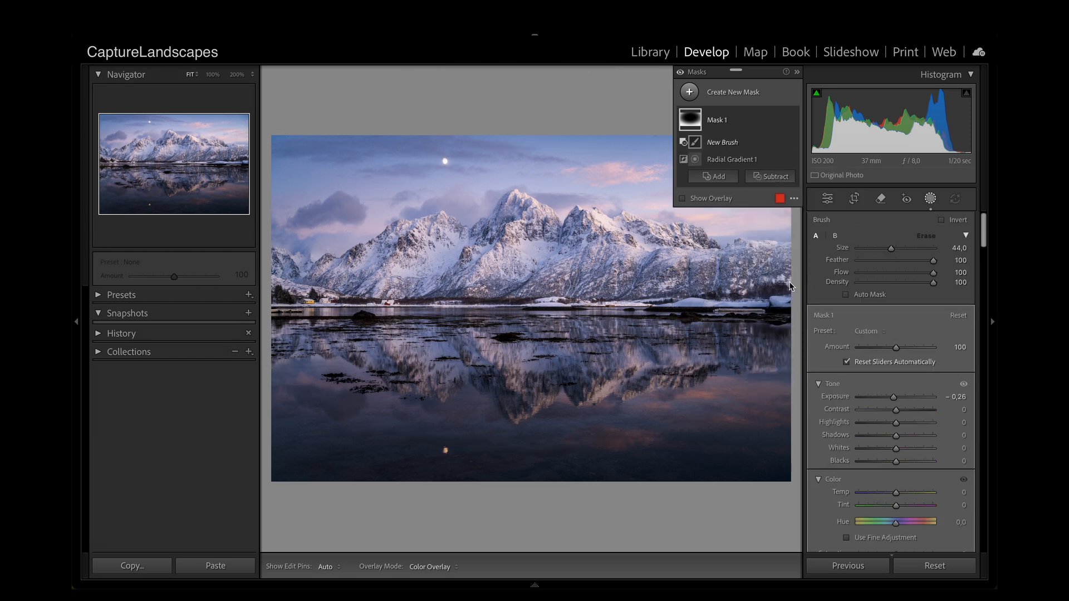
{"action": "key", "text": "h"}
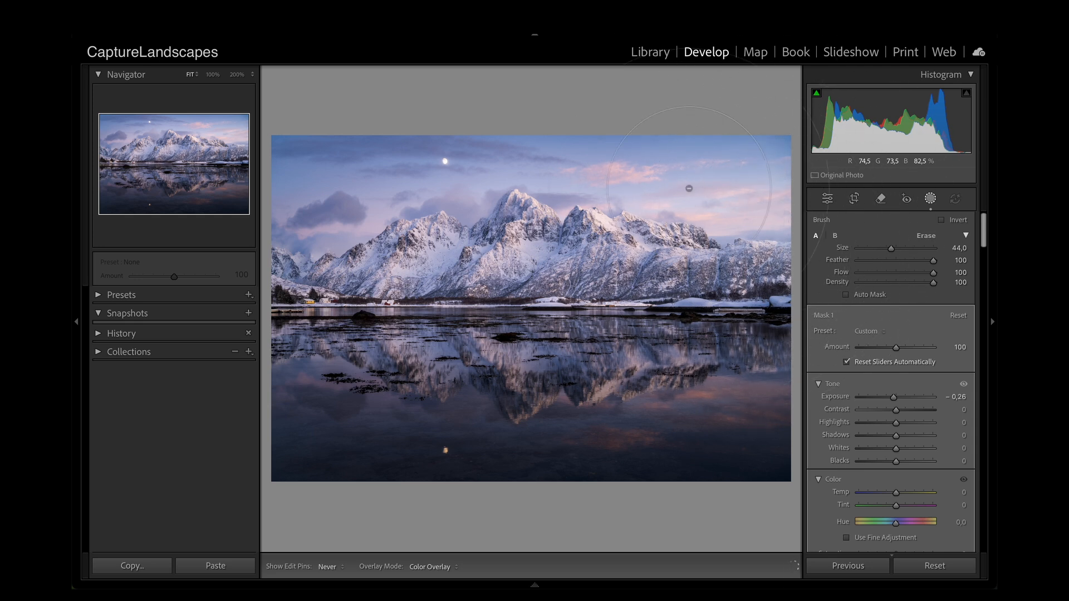
{"action": "key", "text": "h"}
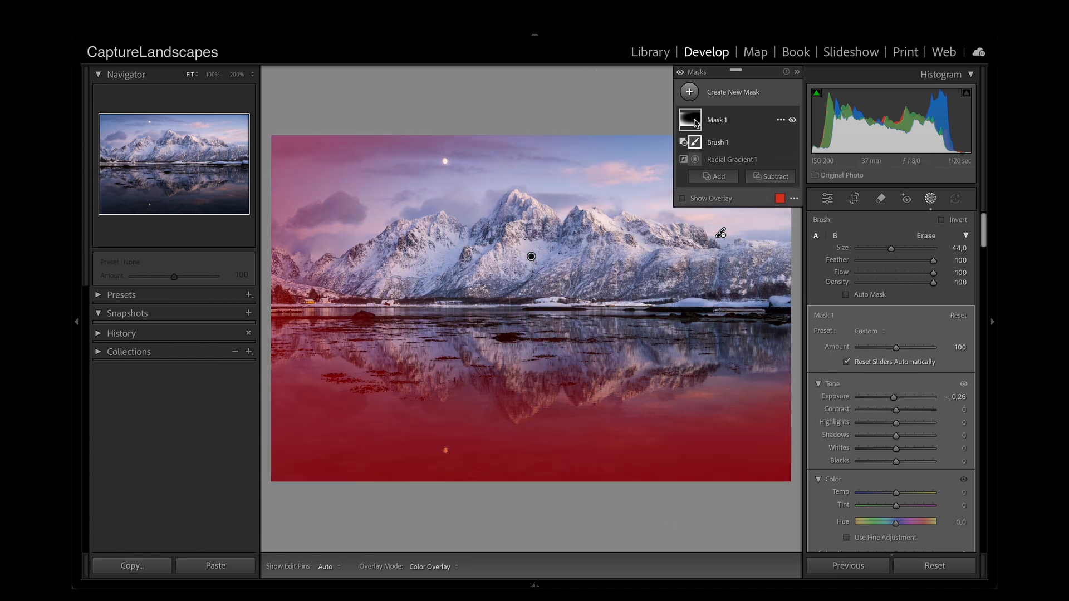
{"action": "left_click", "coordinate": [695, 122]}
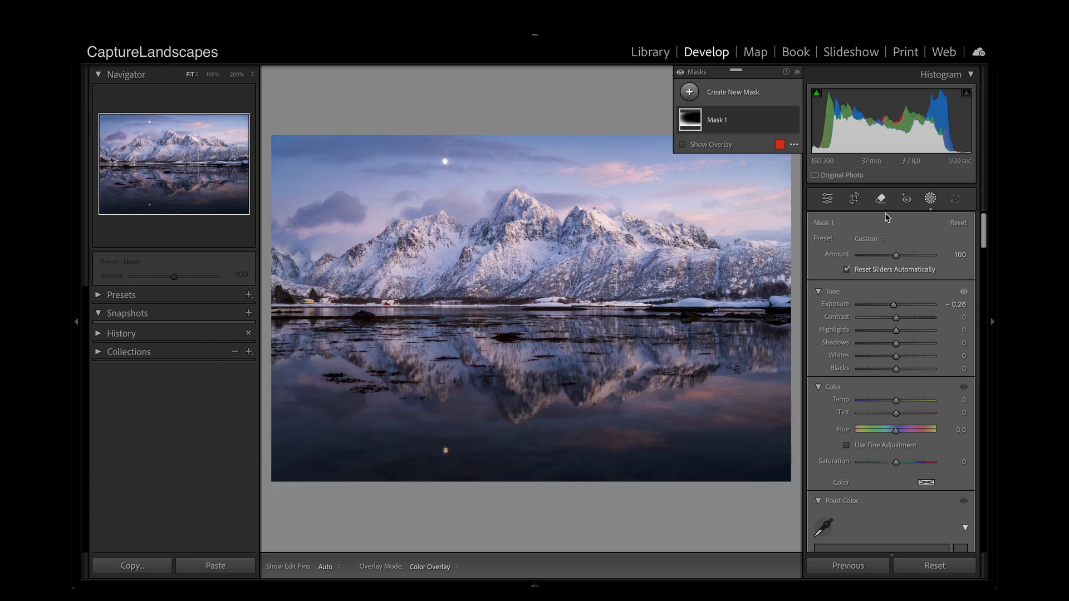
{"action": "mouse_move", "coordinate": [893, 305]}
{"action": "left_mouse_down"}
{"action": "mouse_move", "coordinate": [869, 307]}
{"action": "mouse_move", "coordinate": [889, 307]}
{"action": "mouse_move", "coordinate": [892, 323]}
{"action": "mouse_move", "coordinate": [892, 312]}
{"action": "left_mouse_up"}
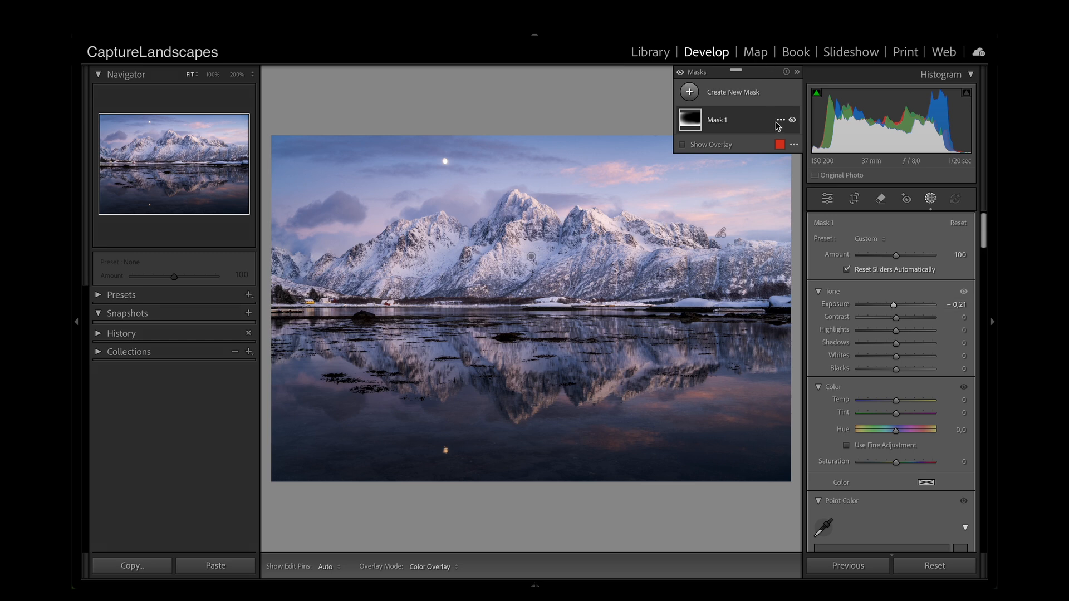
Step: Create a second radial gradient mask covering the sky and mountains in the upper right of the photo
{"action": "left_click", "coordinate": [717, 94]}
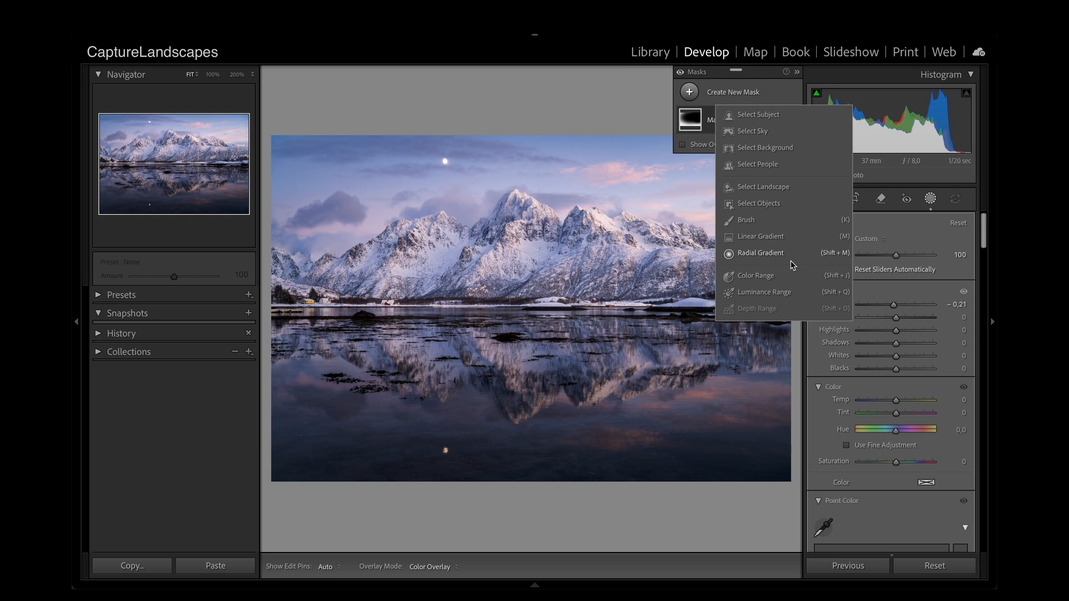
{"action": "left_click", "coordinate": [770, 254]}
{"action": "left_click_drag", "start_coordinate": [532, 227], "coordinate": [769, 353]}
{"action": "left_click_drag", "start_coordinate": [597, 240], "coordinate": [755, 249]}
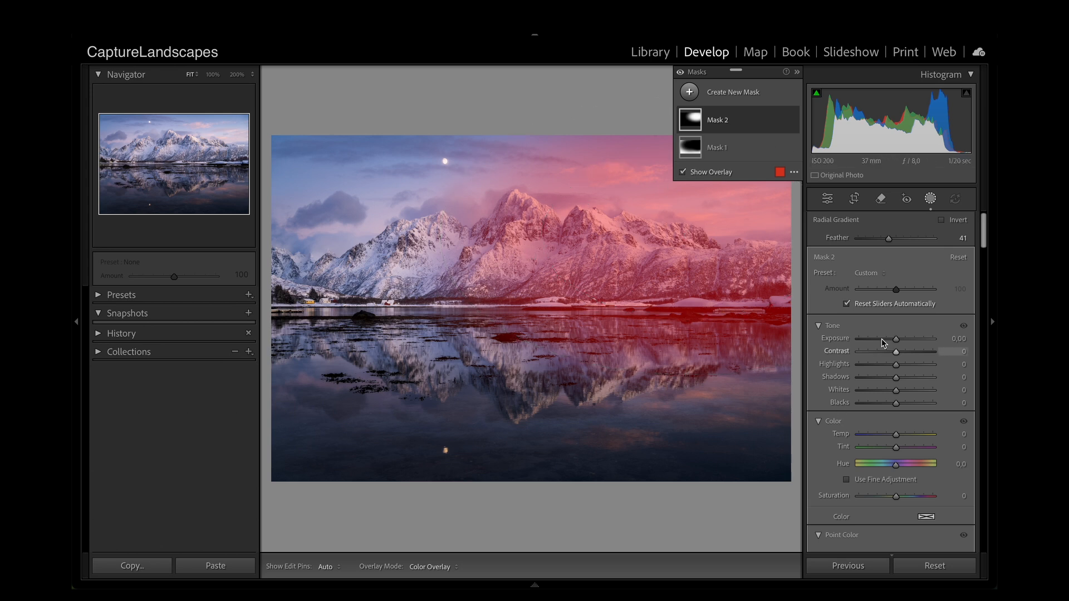
Step: Brighten the second radial mask by setting its exposure to 0.10 and shadows to 24
{"action": "left_click", "coordinate": [898, 341]}
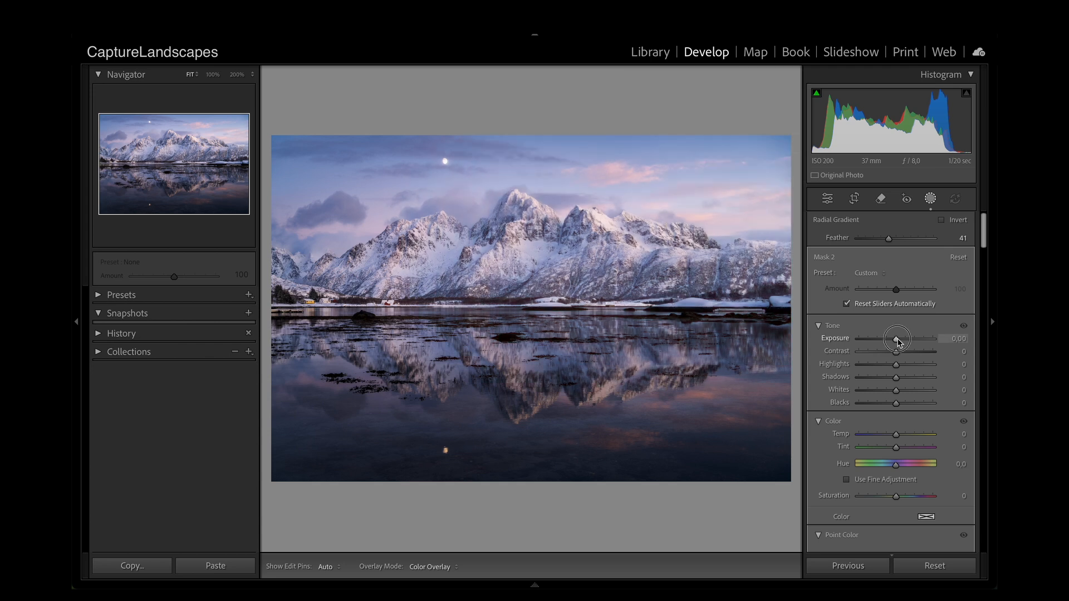
{"action": "left_click_drag", "start_coordinate": [897, 340], "coordinate": [899, 341]}
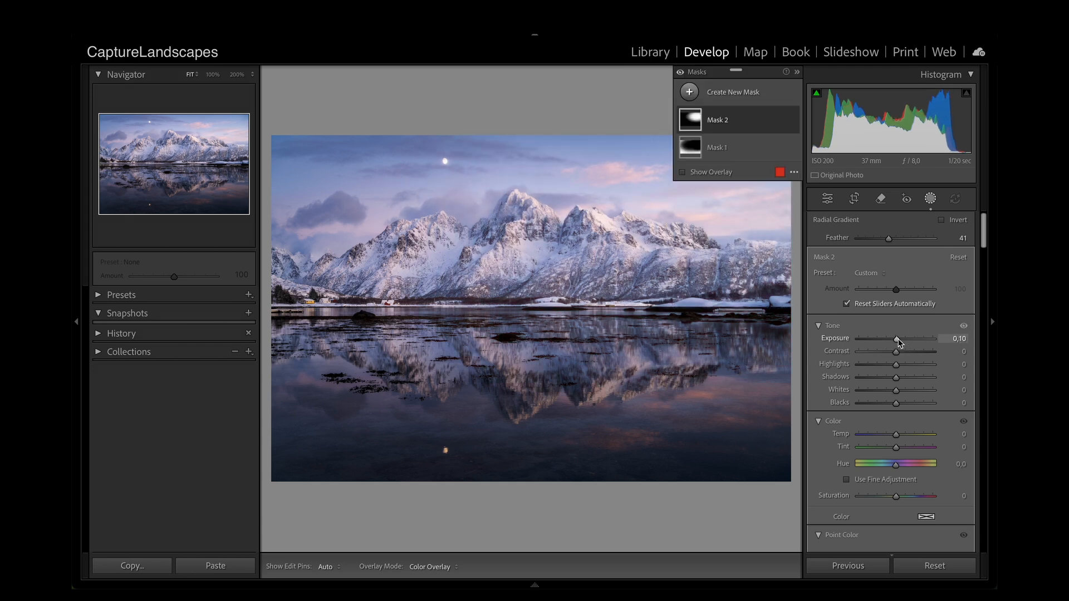
{"action": "left_click", "coordinate": [907, 381]}
{"action": "left_click_drag", "start_coordinate": [906, 381], "coordinate": [904, 381]}
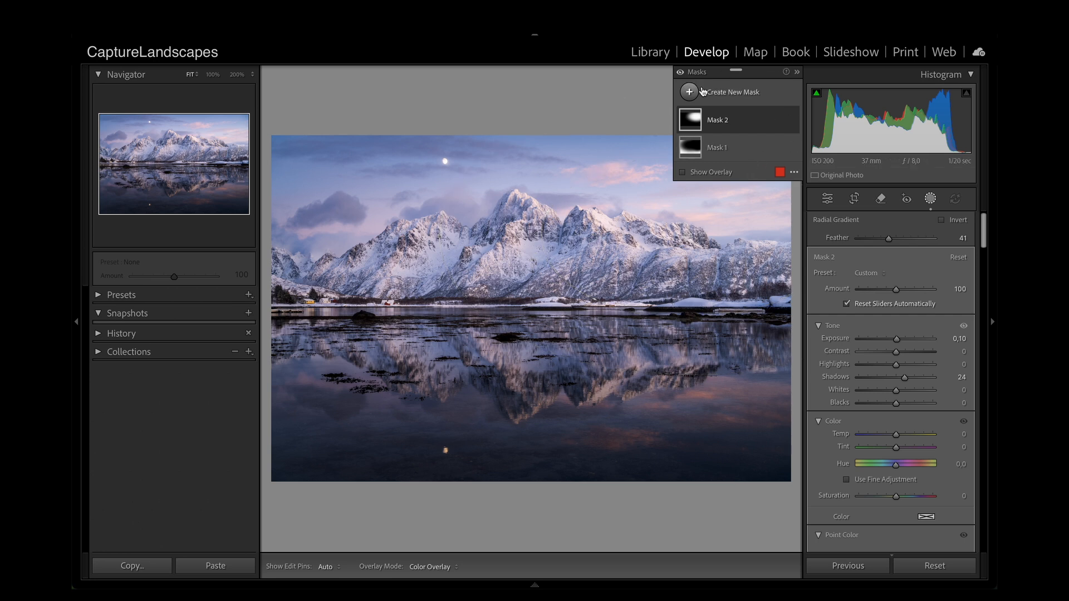
Step: Toggle the visibility of the second mask and of all masks to compare the photo with and without them
{"action": "left_click", "coordinate": [792, 120]}
{"action": "left_click", "coordinate": [793, 121]}
{"action": "left_click", "coordinate": [793, 120]}
{"action": "left_click", "coordinate": [792, 120]}
{"action": "left_click", "coordinate": [793, 123]}
{"action": "left_click", "coordinate": [793, 123]}
{"action": "left_click", "coordinate": [681, 74]}
{"action": "left_click", "coordinate": [680, 75]}
{"action": "left_click", "coordinate": [679, 75]}
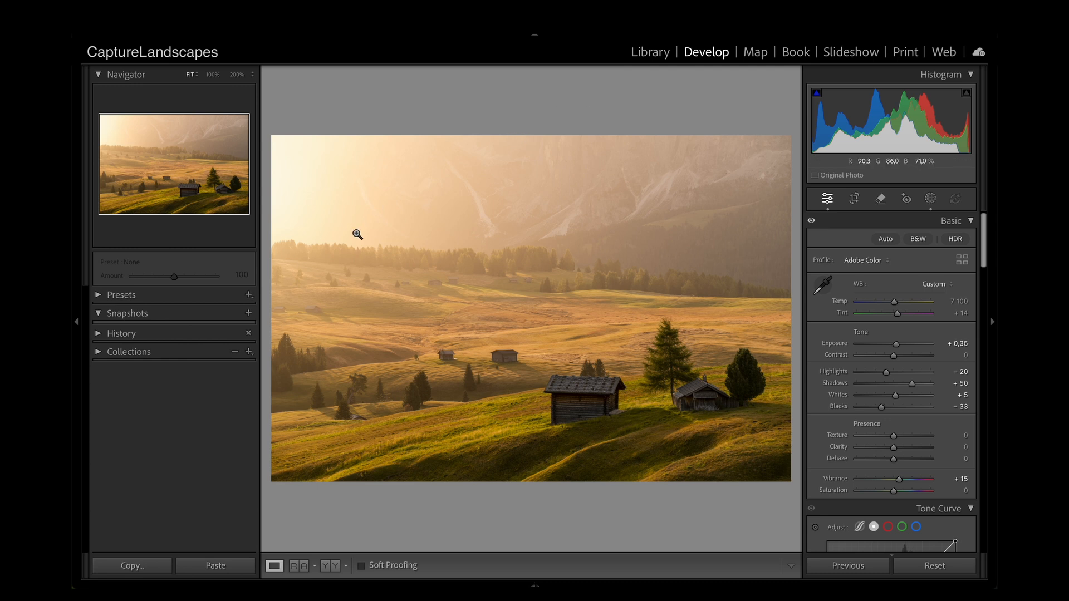
Step: On the golden meadow photo, apply a Highlight Priority post-crop vignette with amount -20, midpoint 69, feather 79 and highlights 100
{"action": "scroll", "coordinate": [954, 339], "scroll_direction": "down", "scroll_amount": 15}
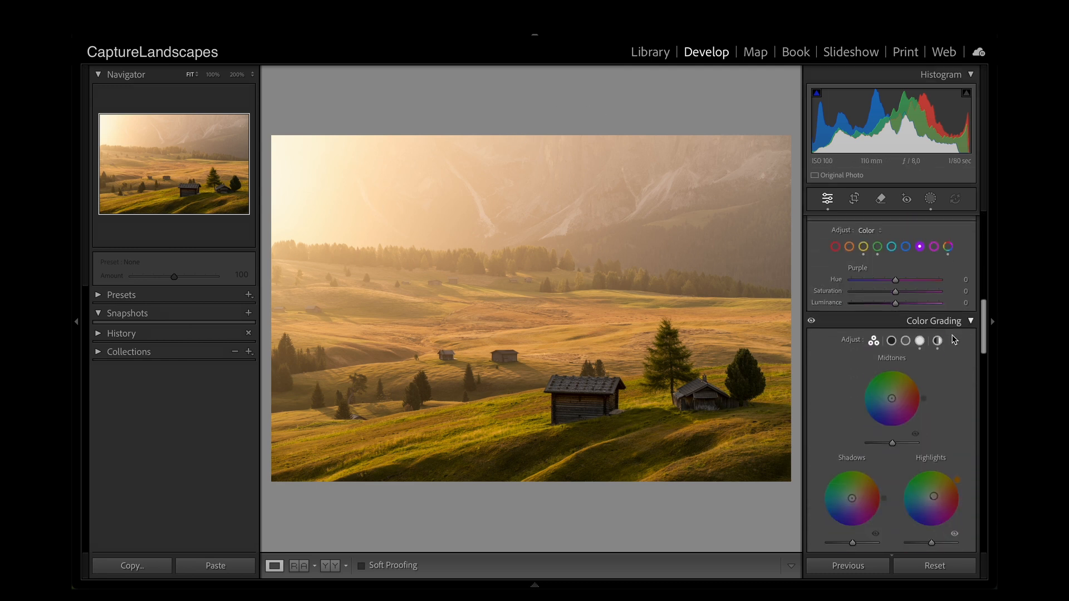
{"action": "scroll", "coordinate": [952, 335], "scroll_direction": "down", "scroll_amount": 10}
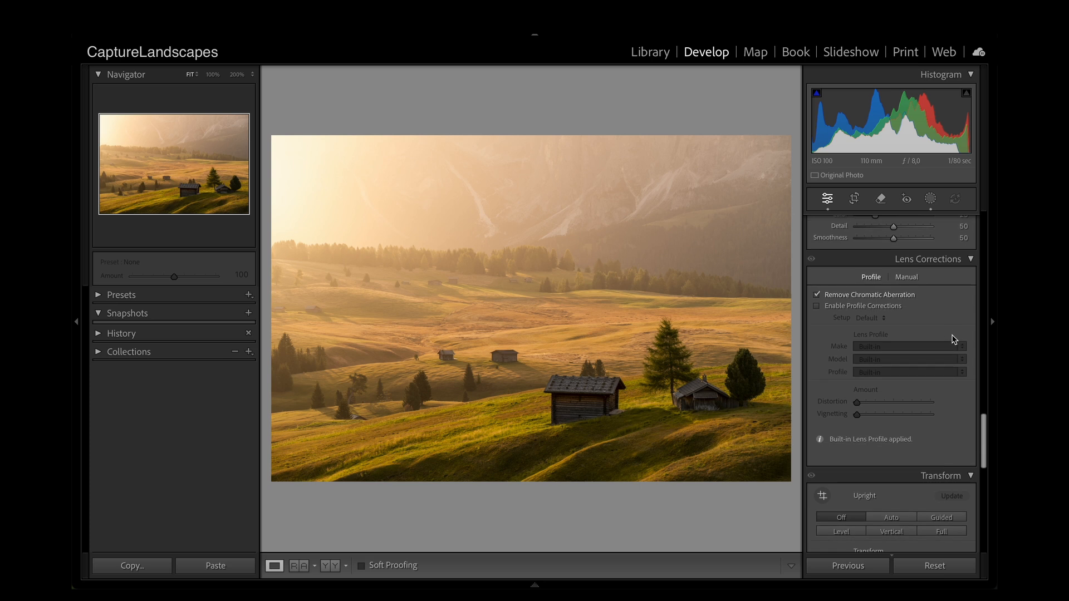
{"action": "scroll", "coordinate": [952, 339], "scroll_direction": "up", "scroll_amount": 3}
{"action": "scroll", "coordinate": [953, 339], "scroll_direction": "down", "scroll_amount": 8}
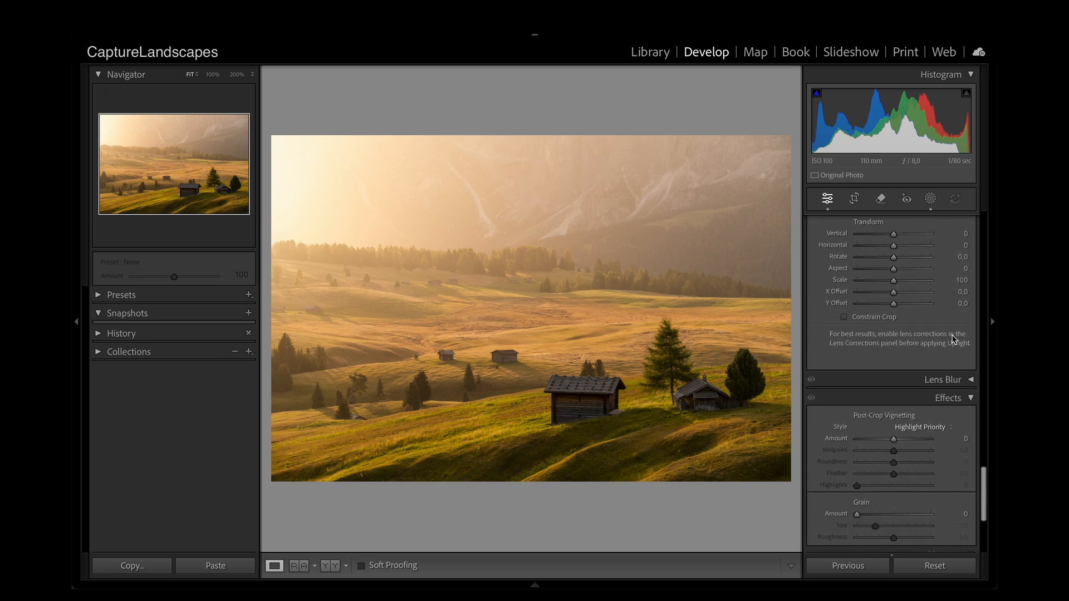
{"action": "left_click", "coordinate": [893, 431]}
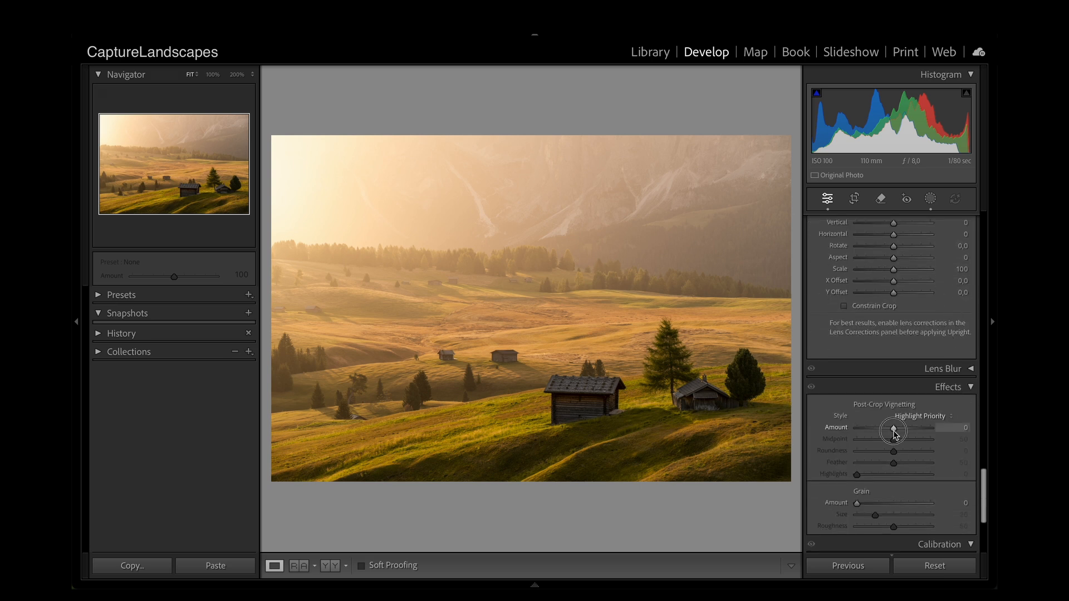
{"action": "left_click_drag", "start_coordinate": [893, 432], "coordinate": [952, 473]}
{"action": "left_click", "coordinate": [894, 441]}
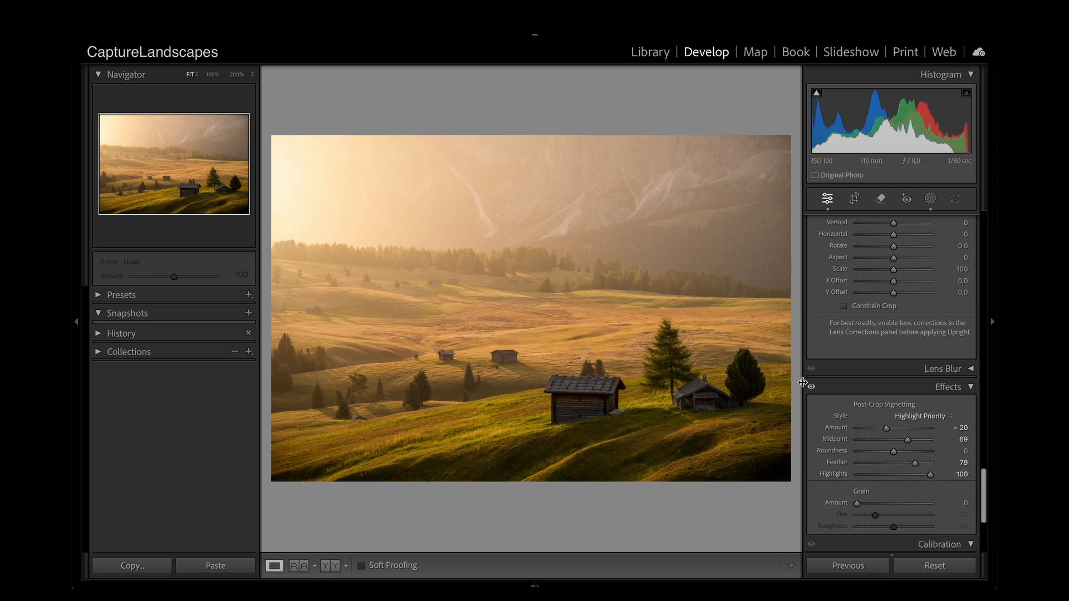
Step: Toggle the Effects adjustments to compare the photo with and without the post-crop vignette, and reset the vignette amount to 0
{"action": "left_click", "coordinate": [811, 386]}
{"action": "left_click", "coordinate": [812, 387]}
{"action": "left_click", "coordinate": [812, 387]}
{"action": "left_click", "coordinate": [812, 387]}
{"action": "left_click", "coordinate": [812, 387]}
{"action": "left_click", "coordinate": [812, 386]}
{"action": "left_click", "coordinate": [812, 386]}
{"action": "left_click", "coordinate": [812, 387]}
{"action": "left_click", "coordinate": [811, 388]}
{"action": "left_click", "coordinate": [812, 389]}
{"action": "left_click", "coordinate": [812, 389]}
{"action": "left_click", "coordinate": [812, 390]}
{"action": "left_click", "coordinate": [812, 389]}
{"action": "left_click", "coordinate": [812, 389]}
{"action": "double_click", "coordinate": [886, 429]}
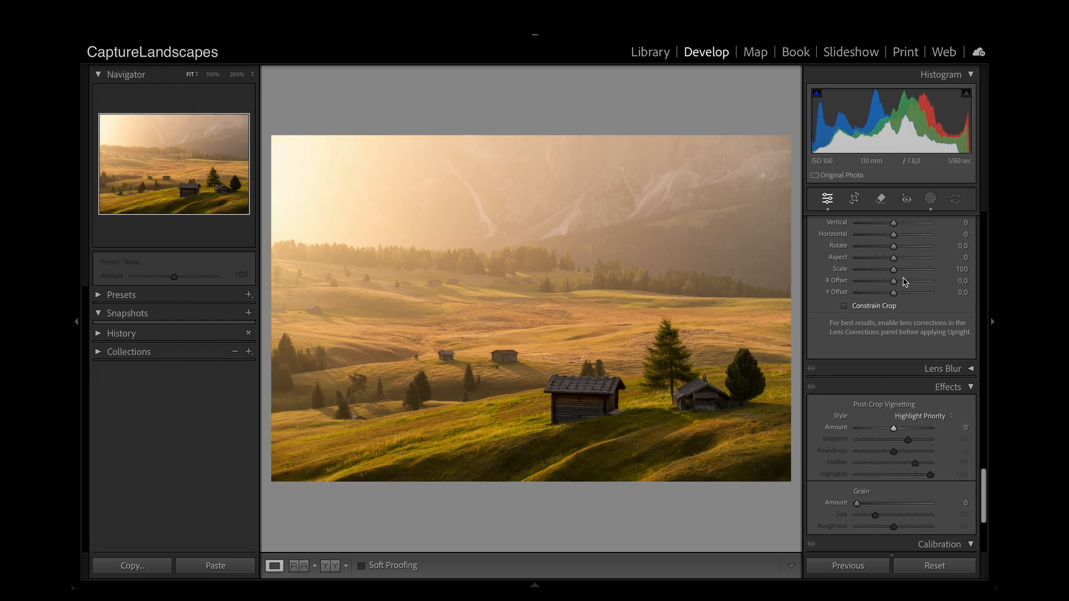
Step: Add an inverted radial gradient mask centred over the meadow, with exposure -0.20, highlights -48 and shadows -28
{"action": "left_click", "coordinate": [930, 201]}
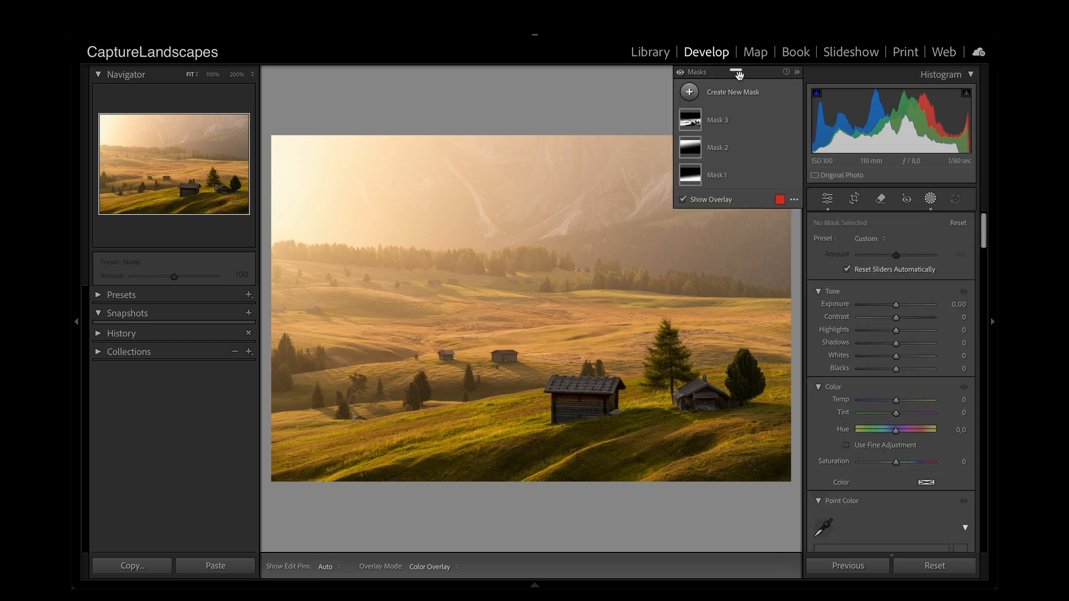
{"action": "left_click", "coordinate": [738, 96]}
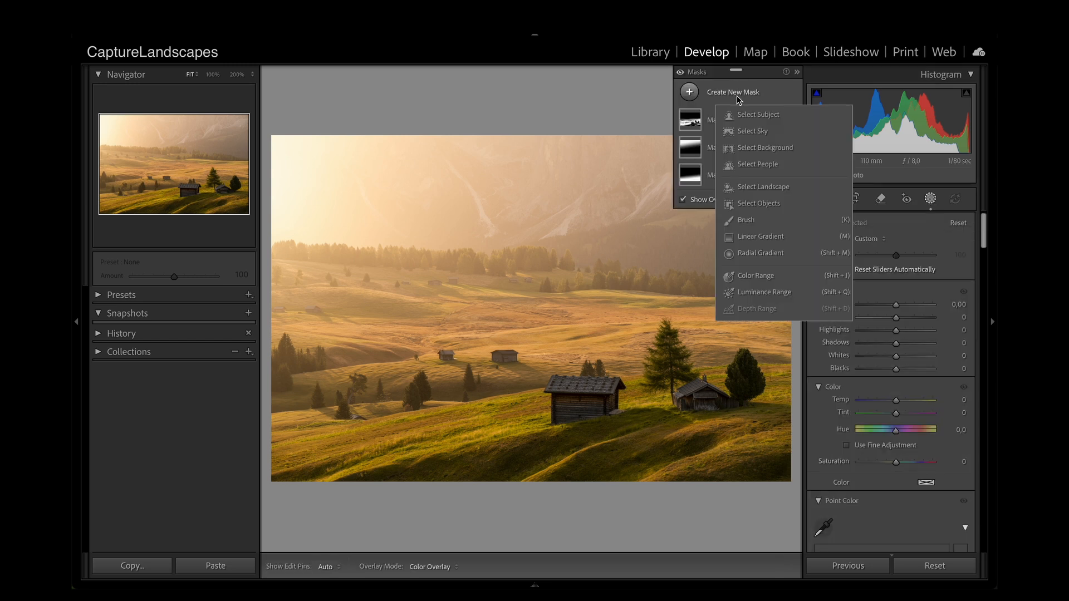
{"action": "left_click", "coordinate": [775, 253]}
{"action": "left_click_drag", "start_coordinate": [387, 209], "coordinate": [750, 423]}
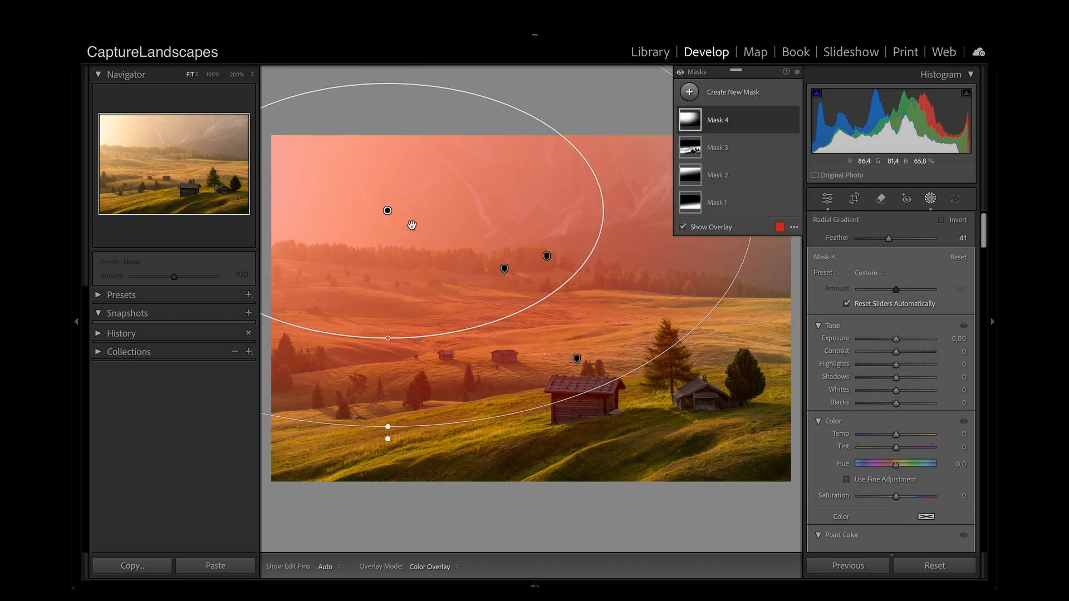
{"action": "left_click_drag", "start_coordinate": [388, 210], "coordinate": [589, 343]}
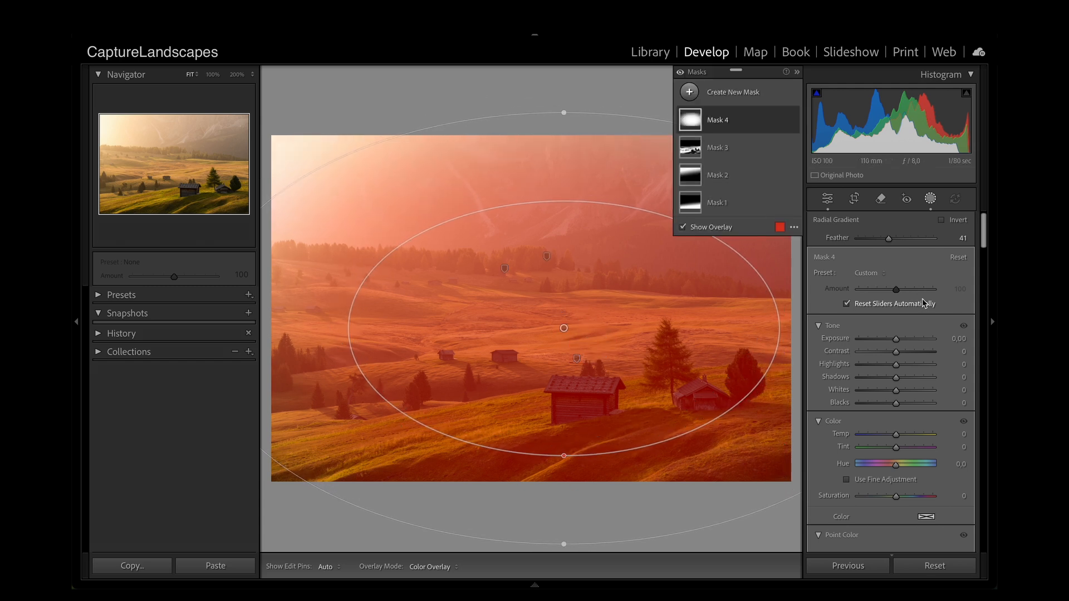
{"action": "left_click", "coordinate": [949, 219]}
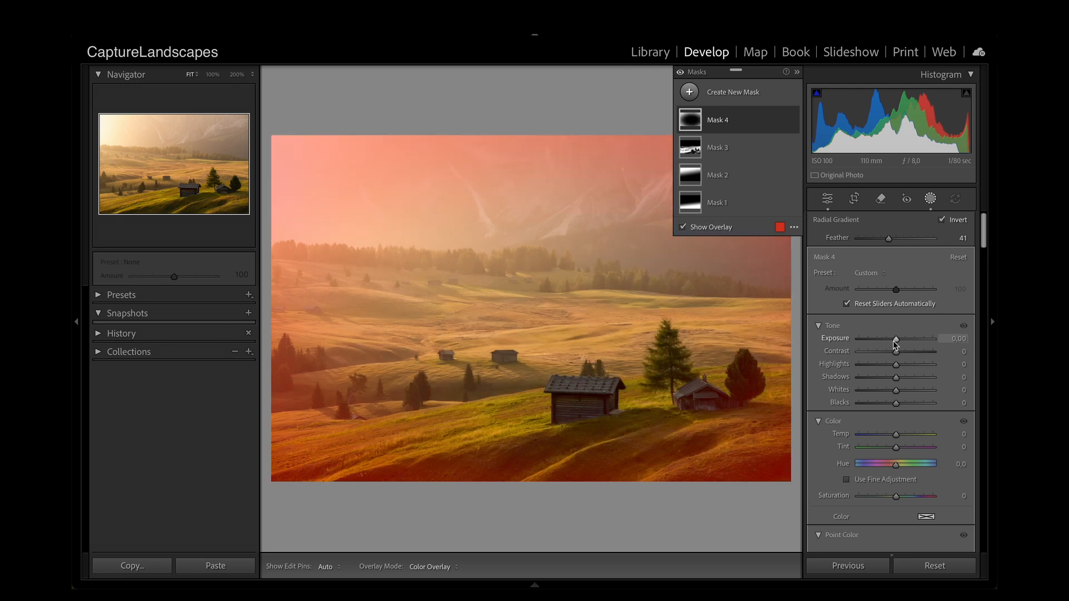
{"action": "left_click_drag", "start_coordinate": [896, 340], "coordinate": [888, 381]}
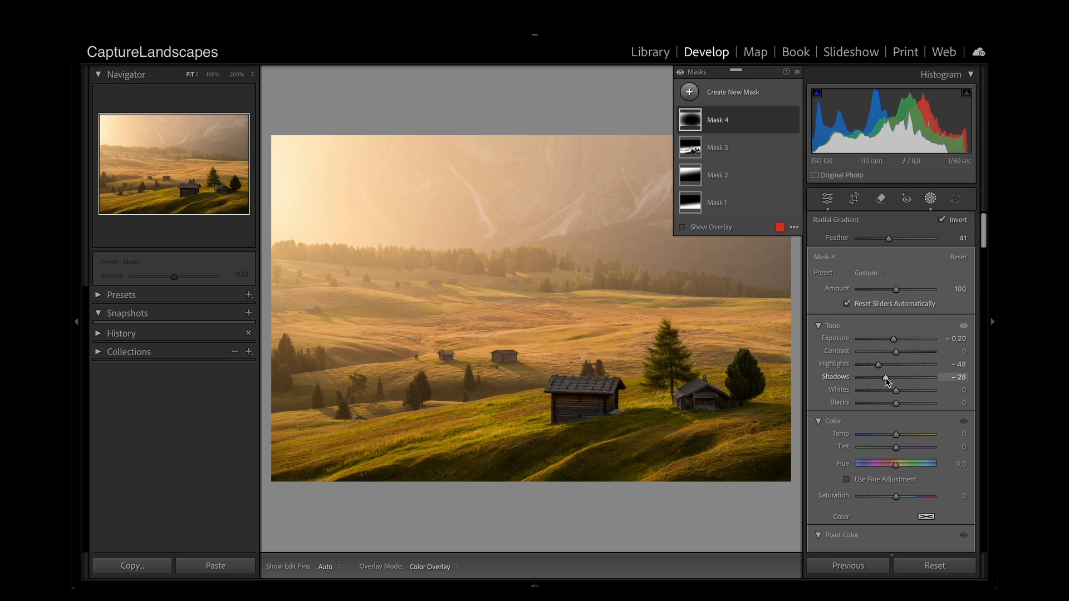
Step: Subtract the bright sky area at the photo's upper left from Mask 4 using a size 44 brush with feather 100
{"action": "left_click", "coordinate": [780, 121]}
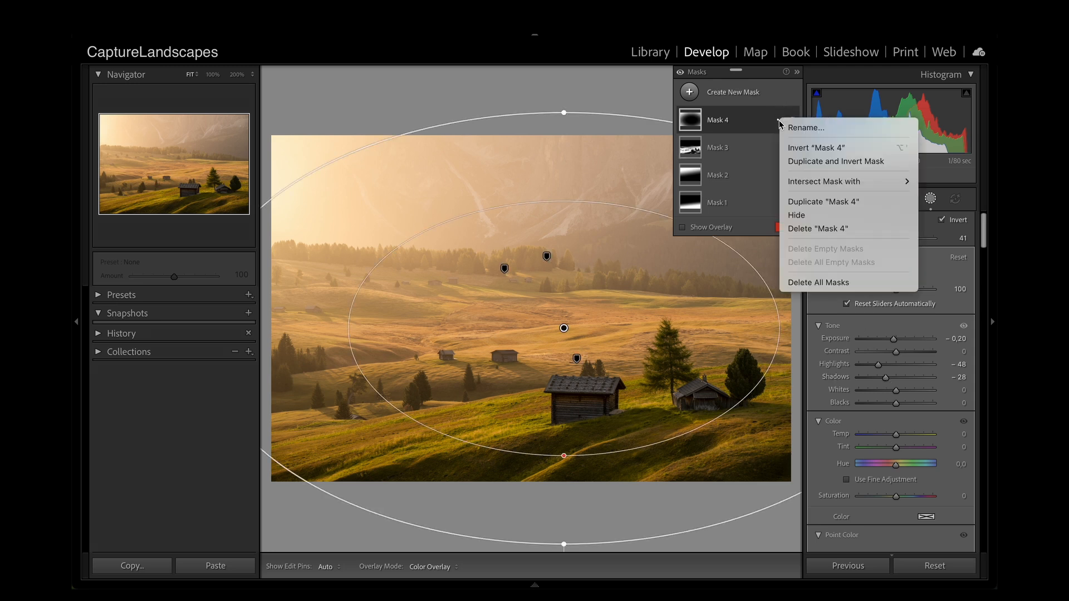
{"action": "left_click", "coordinate": [769, 122]}
{"action": "left_click", "coordinate": [753, 123]}
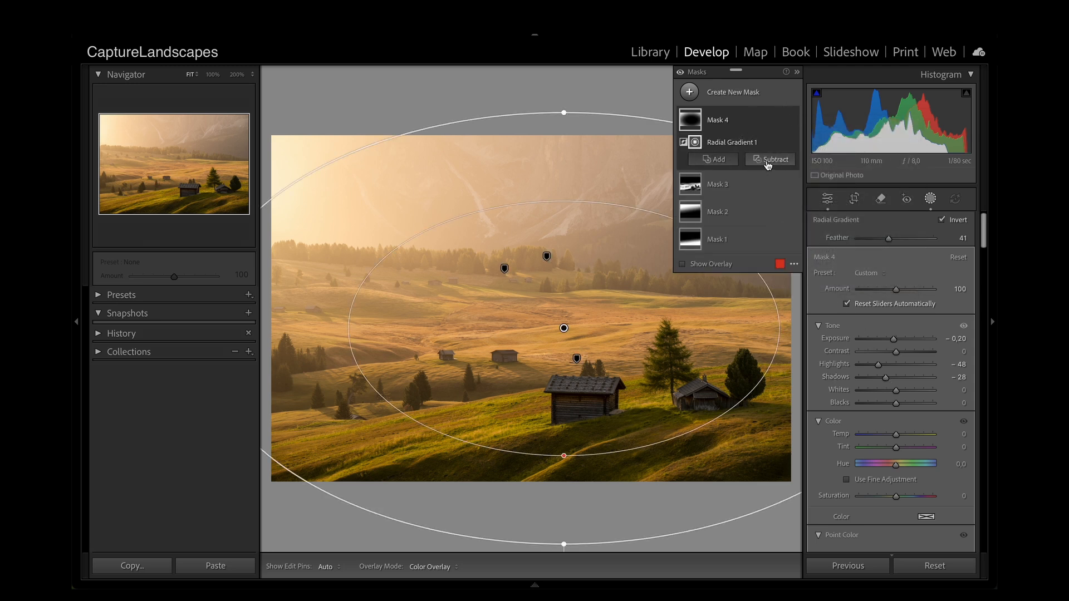
{"action": "left_click", "coordinate": [769, 160]}
{"action": "left_click", "coordinate": [779, 291]}
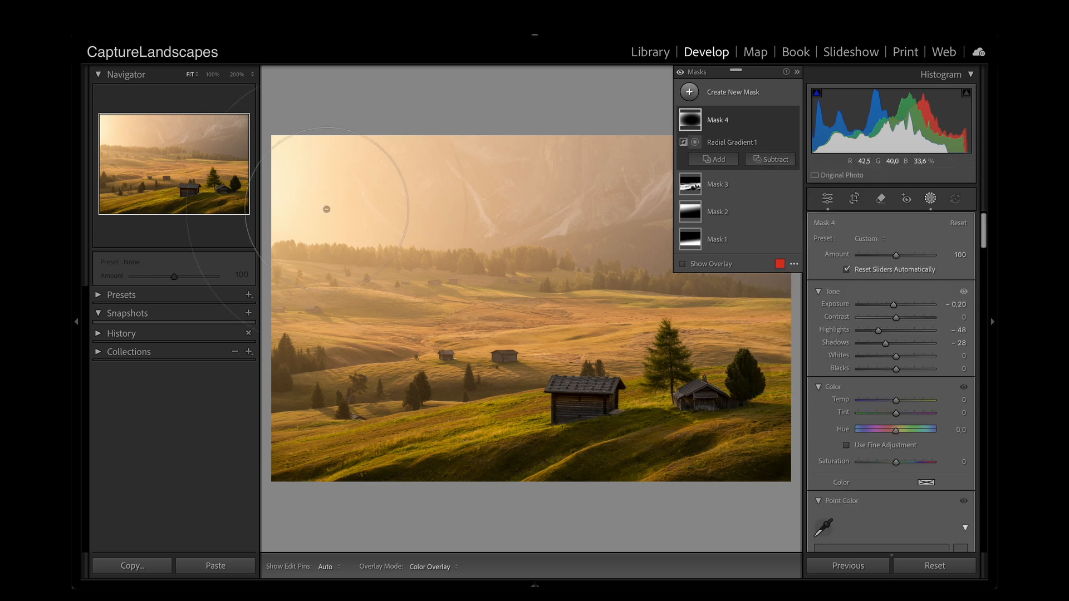
{"action": "key", "text": "h"}
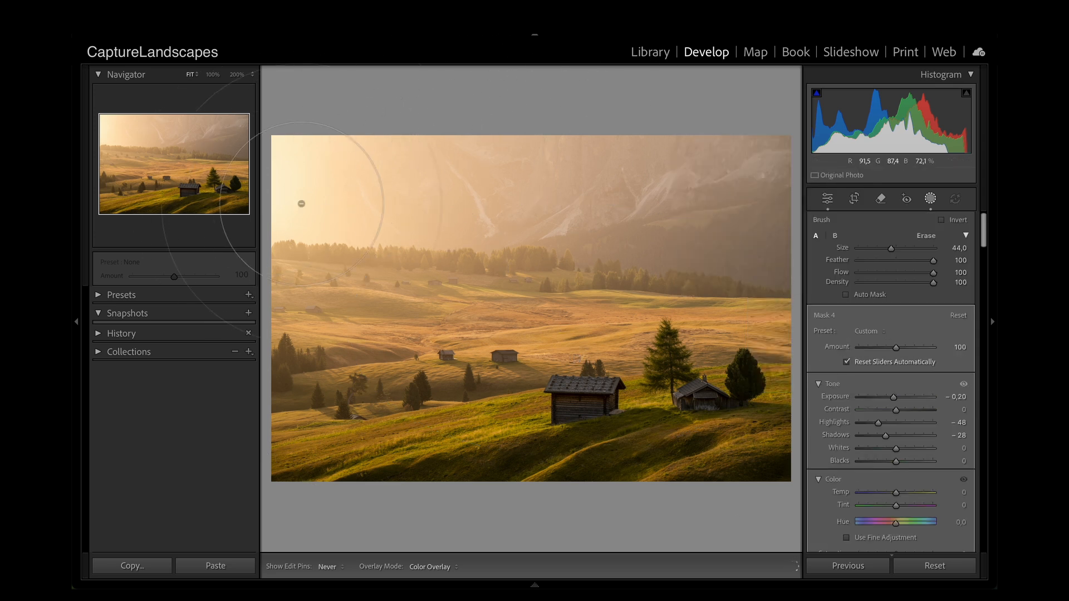
{"action": "mouse_move", "coordinate": [324, 299]}
{"action": "left_mouse_down"}
{"action": "mouse_move", "coordinate": [501, 194]}
{"action": "mouse_move", "coordinate": [352, 275]}
{"action": "mouse_move", "coordinate": [603, 97]}
{"action": "mouse_move", "coordinate": [399, 226]}
{"action": "mouse_move", "coordinate": [547, 149]}
{"action": "mouse_move", "coordinate": [321, 218]}
{"action": "mouse_move", "coordinate": [352, 143]}
{"action": "mouse_move", "coordinate": [463, 134]}
{"action": "mouse_move", "coordinate": [344, 252]}
{"action": "mouse_move", "coordinate": [542, 200]}
{"action": "mouse_move", "coordinate": [528, 188]}
{"action": "mouse_move", "coordinate": [621, 147]}
{"action": "left_mouse_up"}
{"action": "key", "text": "h"}
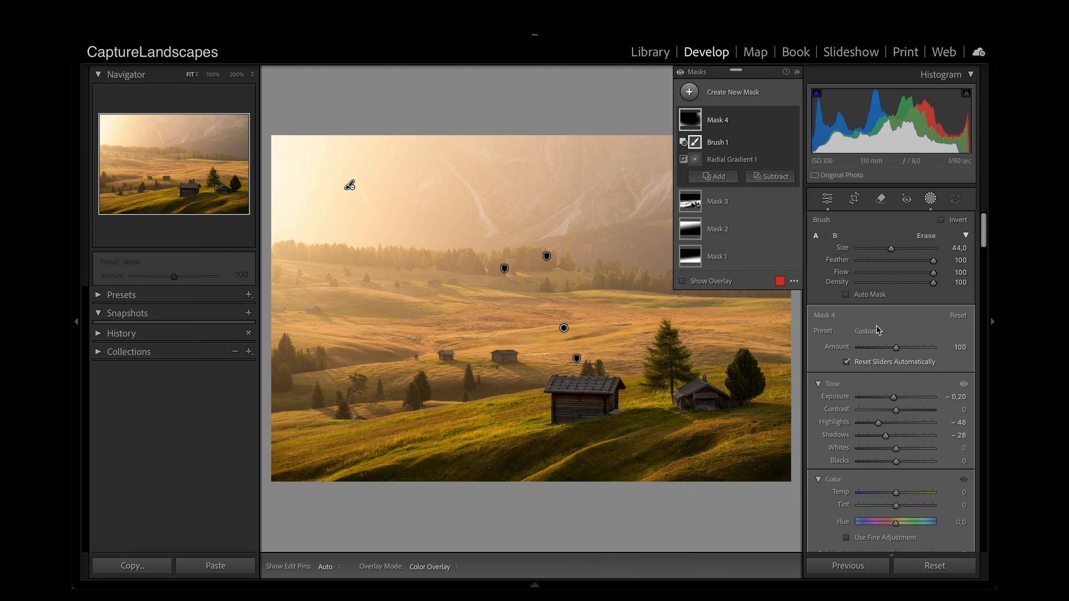
Step: Add a tilted radial gradient mask over the bright upper-left light source, with shadows 34, whites 12 and temp 6
{"action": "left_click", "coordinate": [740, 94]}
{"action": "left_click", "coordinate": [763, 254]}
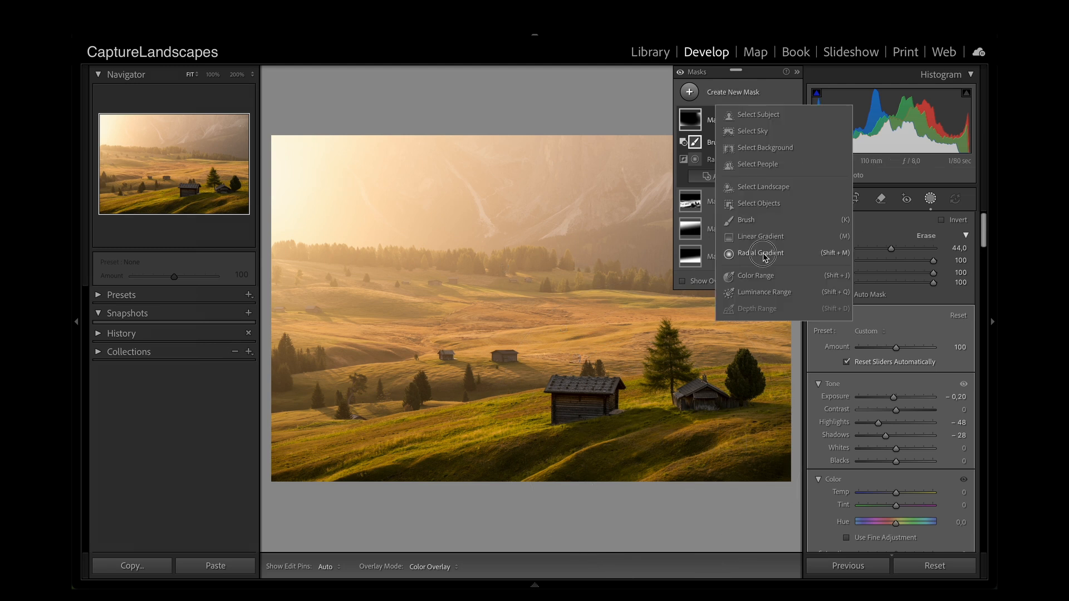
{"action": "left_click_drag", "start_coordinate": [362, 189], "coordinate": [706, 392]}
{"action": "left_click_drag", "start_coordinate": [655, 322], "coordinate": [592, 406]}
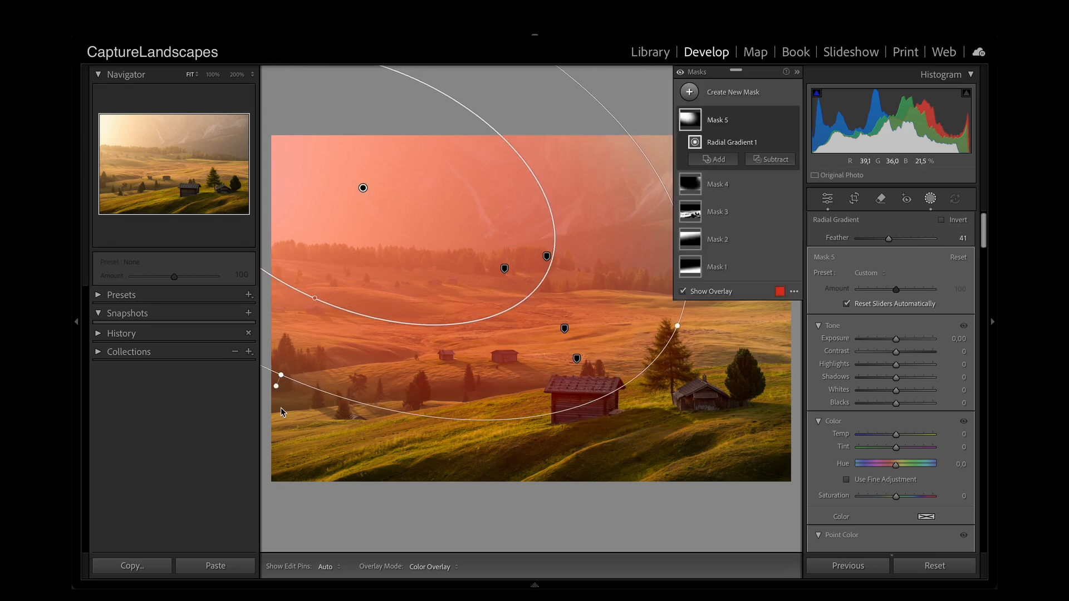
{"action": "left_click_drag", "start_coordinate": [276, 379], "coordinate": [264, 425]}
{"action": "left_click_drag", "start_coordinate": [896, 390], "coordinate": [908, 376]}
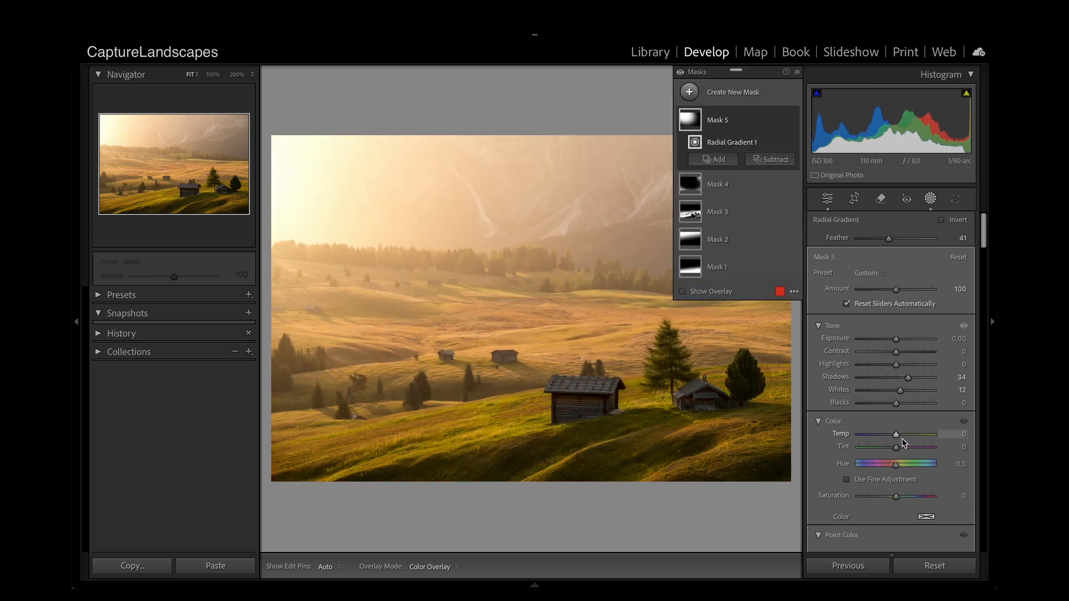
{"action": "left_click_drag", "start_coordinate": [895, 435], "coordinate": [898, 438]}
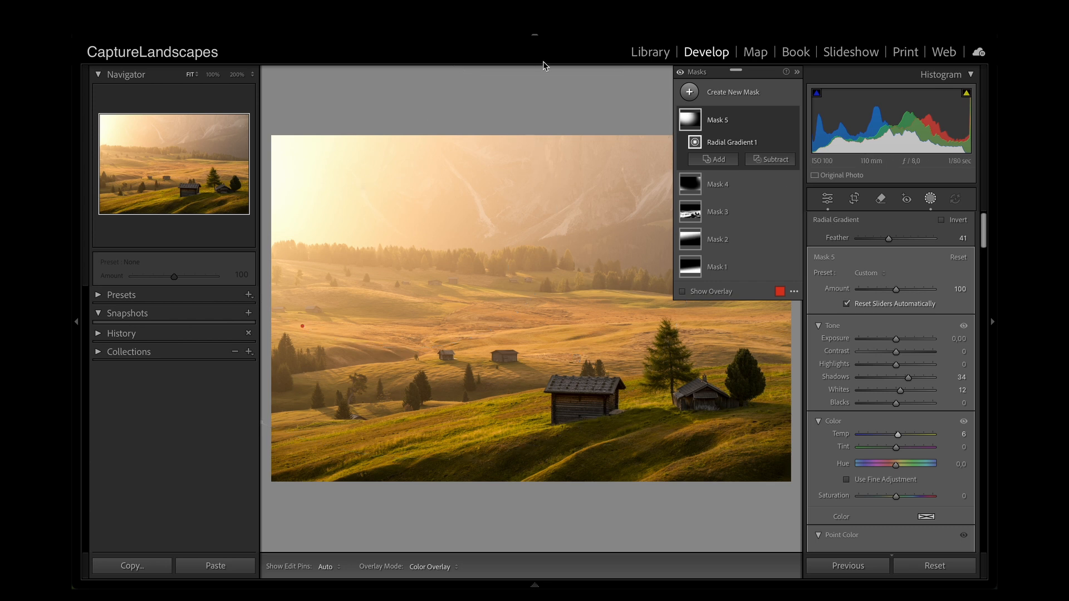
Step: Leave masking and browse the develop presets as far as the "3 - Directional Light" presets
{"action": "left_click", "coordinate": [827, 199]}
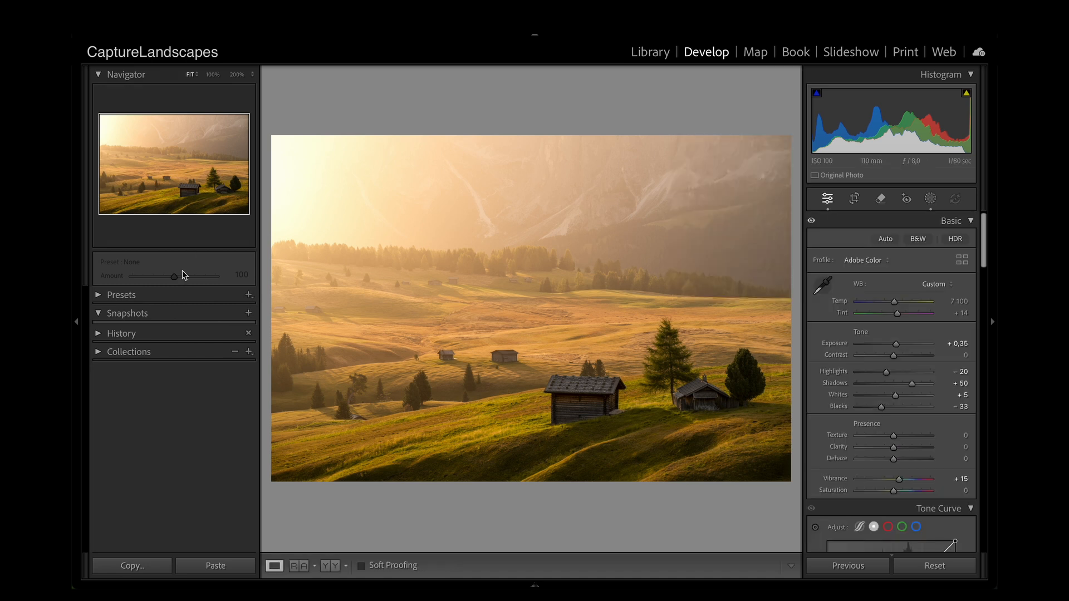
{"action": "left_click", "coordinate": [165, 297]}
{"action": "scroll", "coordinate": [167, 420], "scroll_direction": "down", "scroll_amount": 10}
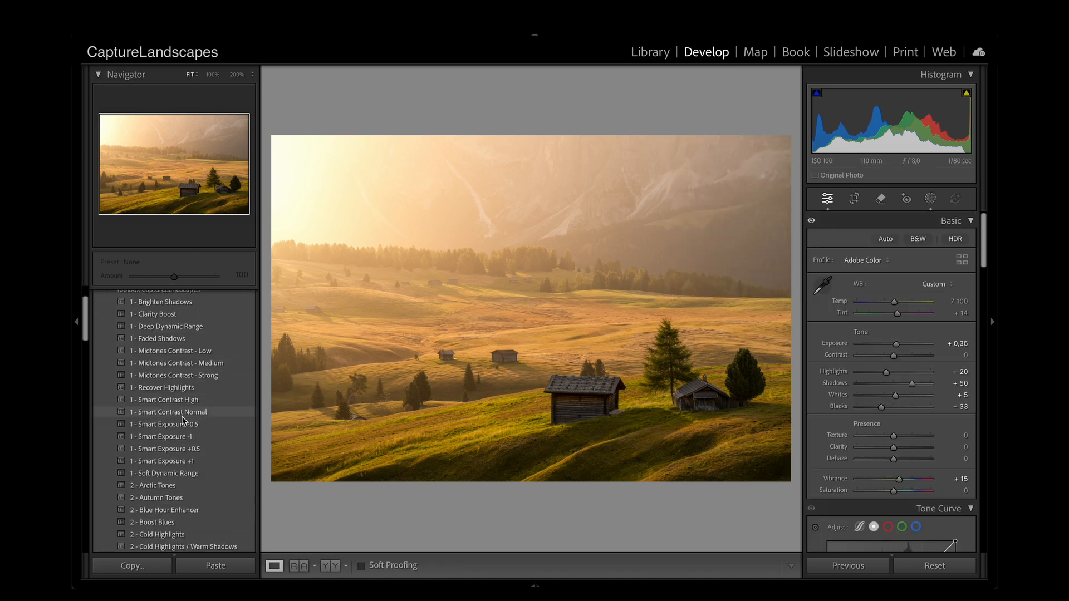
{"action": "scroll", "coordinate": [184, 422], "scroll_direction": "down", "scroll_amount": 8}
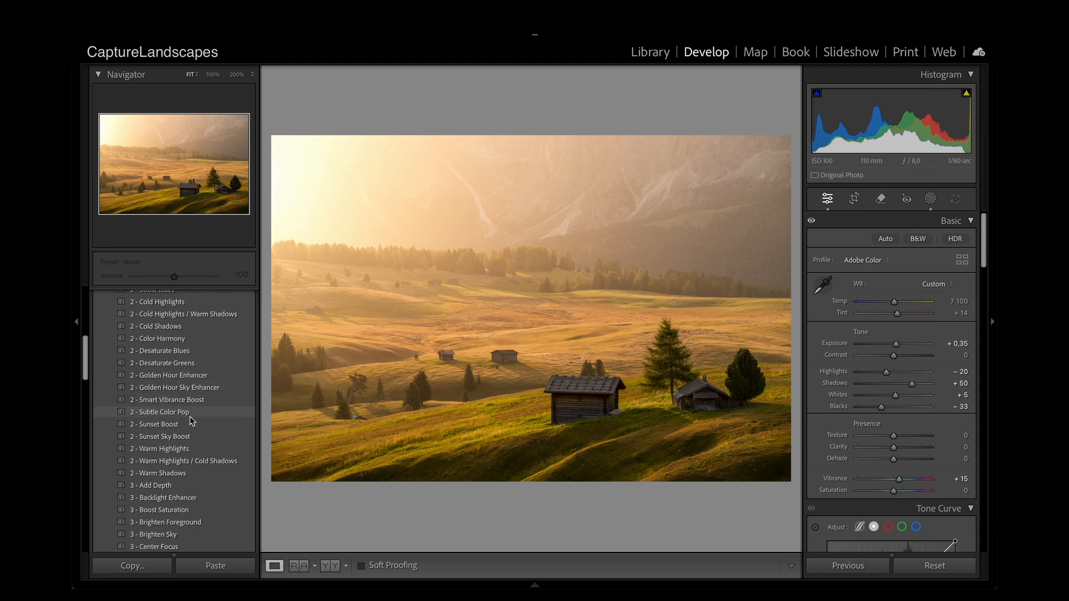
{"action": "scroll", "coordinate": [226, 425], "scroll_direction": "down", "scroll_amount": 3}
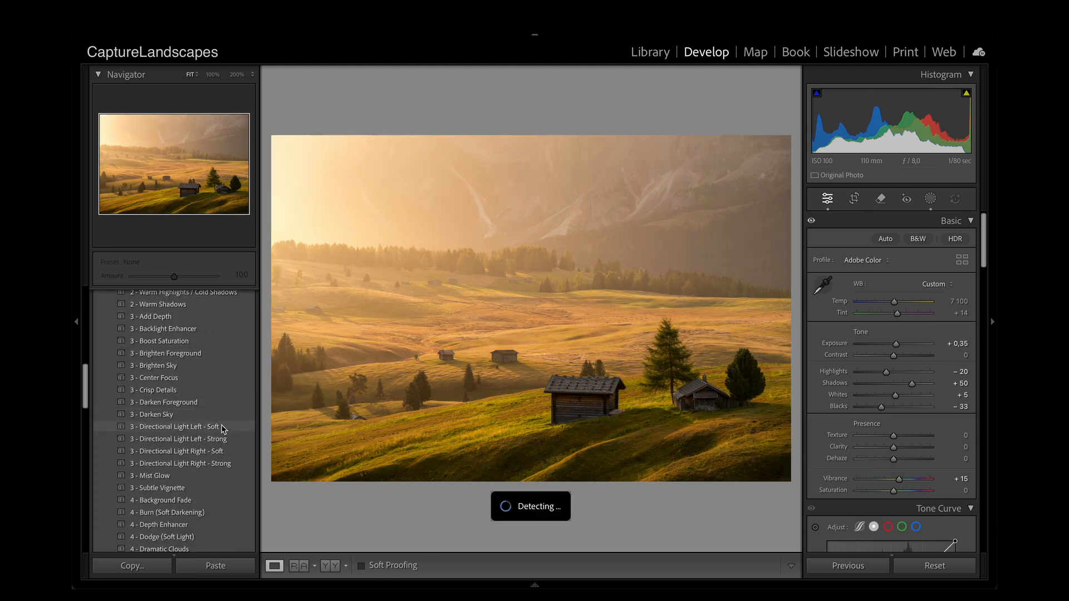